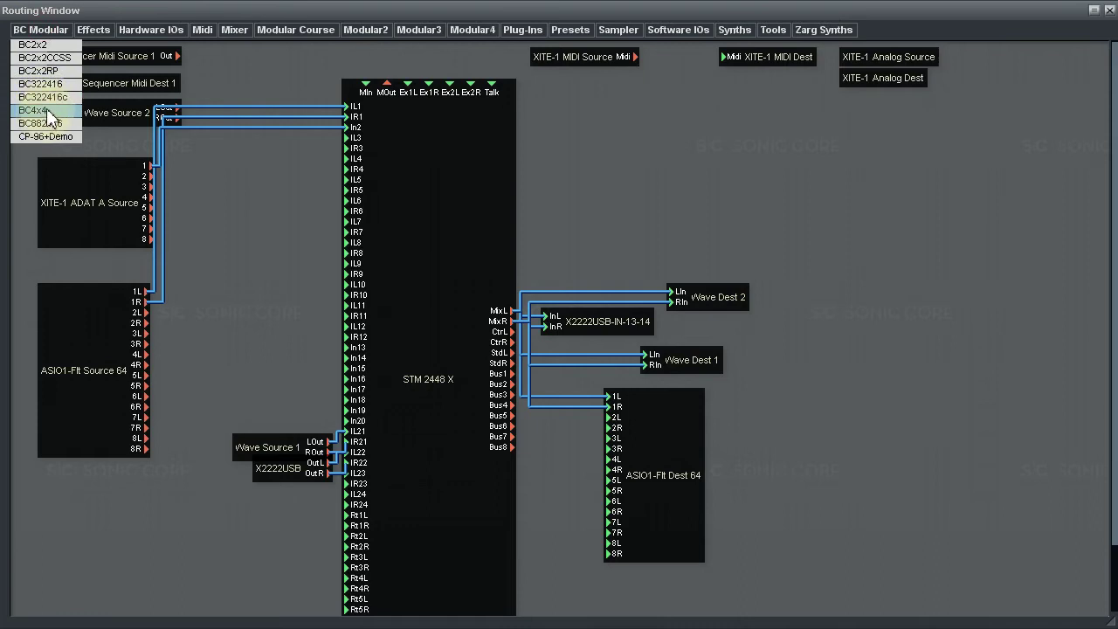
Add a BC4x4 modular beside the mixer, feeding its Midi input from XITE-1 MIDI Source and In3/In4 from ASIO1-Flt Source 8L/8R
left_click(44, 112)
left_click(264, 268)
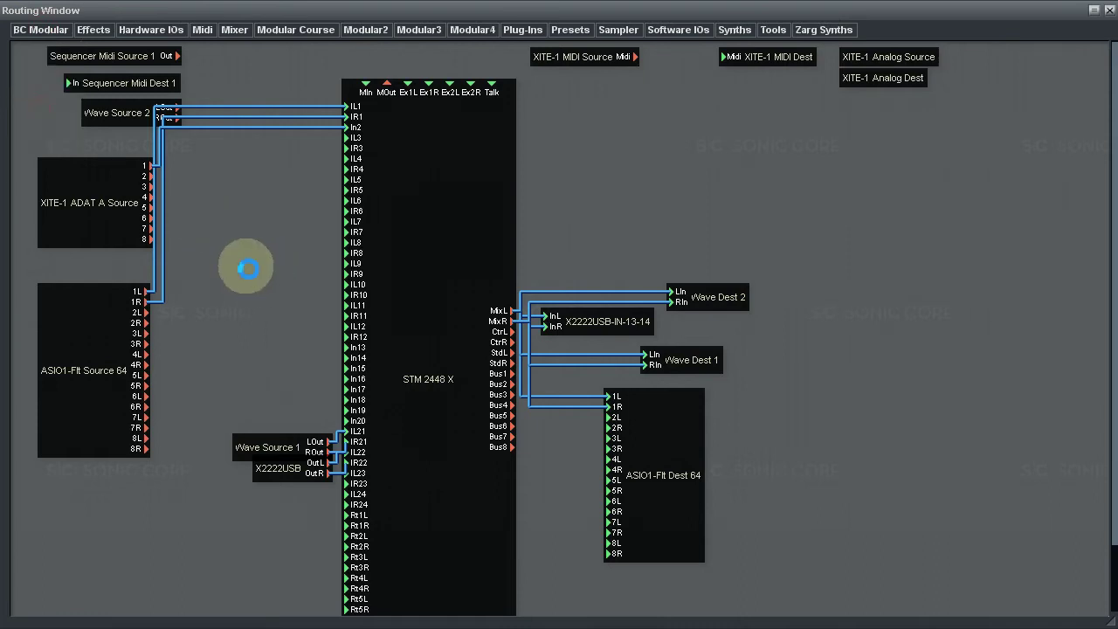
left_click_drag(282, 309, 234, 332)
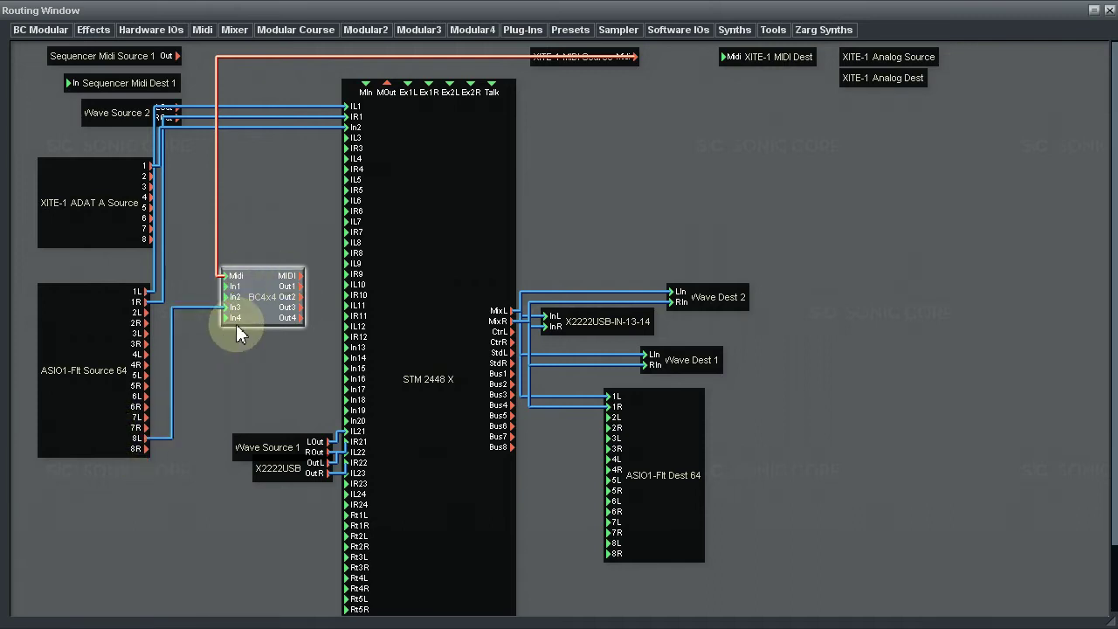
mouse_move(229, 307)
left_mouse_down()
mouse_move(144, 439)
mouse_move(249, 349)
mouse_move(229, 318)
left_mouse_up()
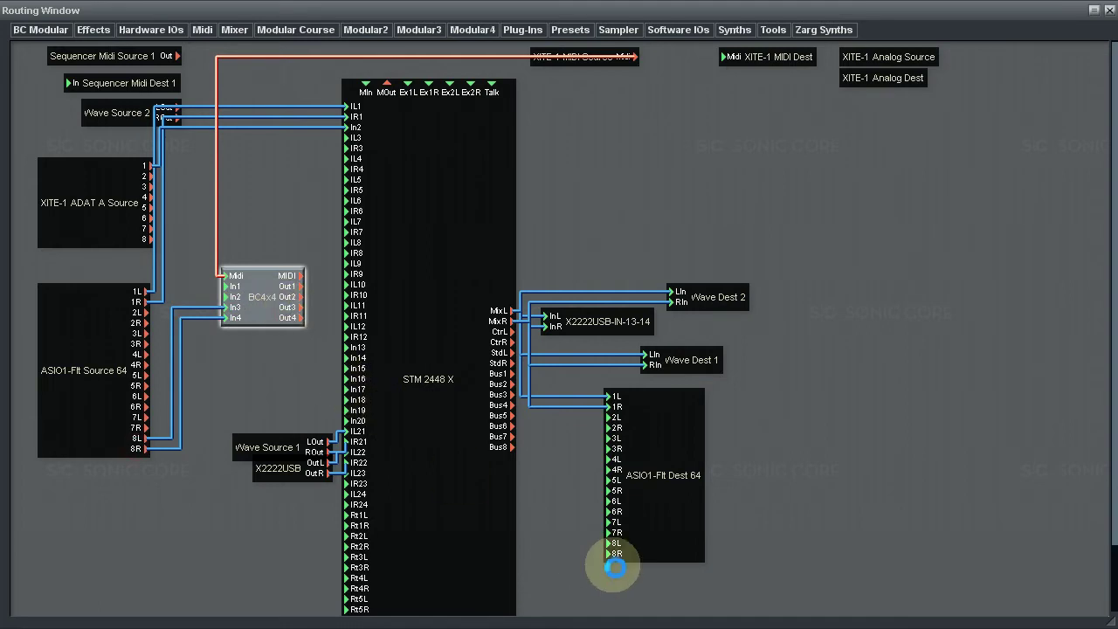
Connect BC4x4 outputs Out3 and Out4 to ASIO1-Flt Dest 8L and 8R, and move the module lower beside the ASIO source
mouse_move(611, 542)
left_mouse_down()
mouse_move(294, 381)
mouse_move(285, 320)
mouse_move(319, 367)
mouse_move(616, 553)
left_mouse_up()
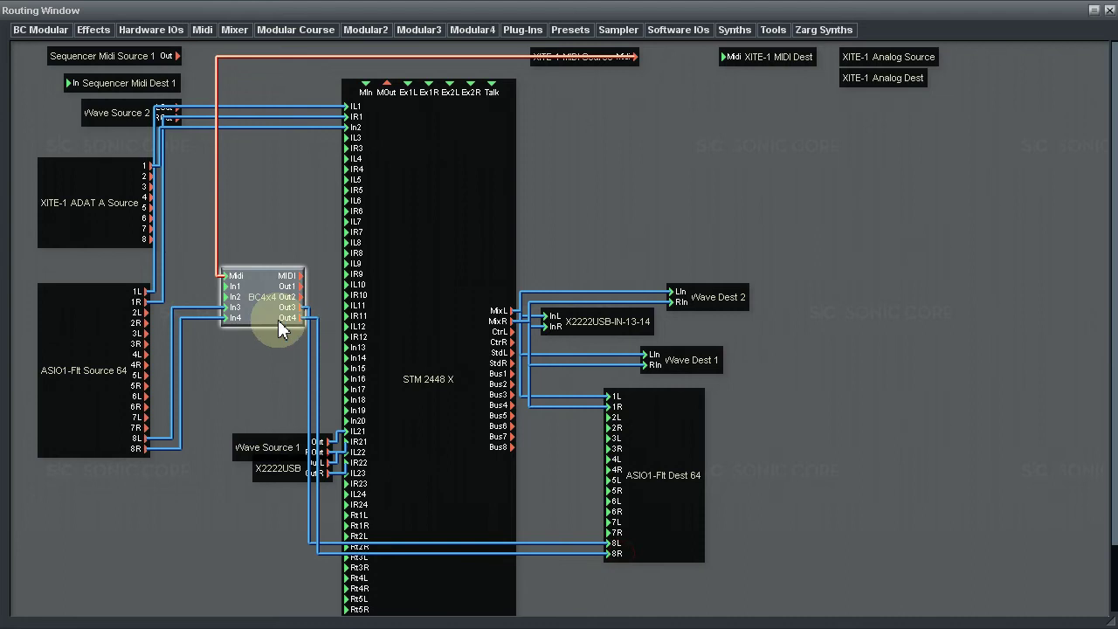
left_click_drag(270, 320, 270, 390)
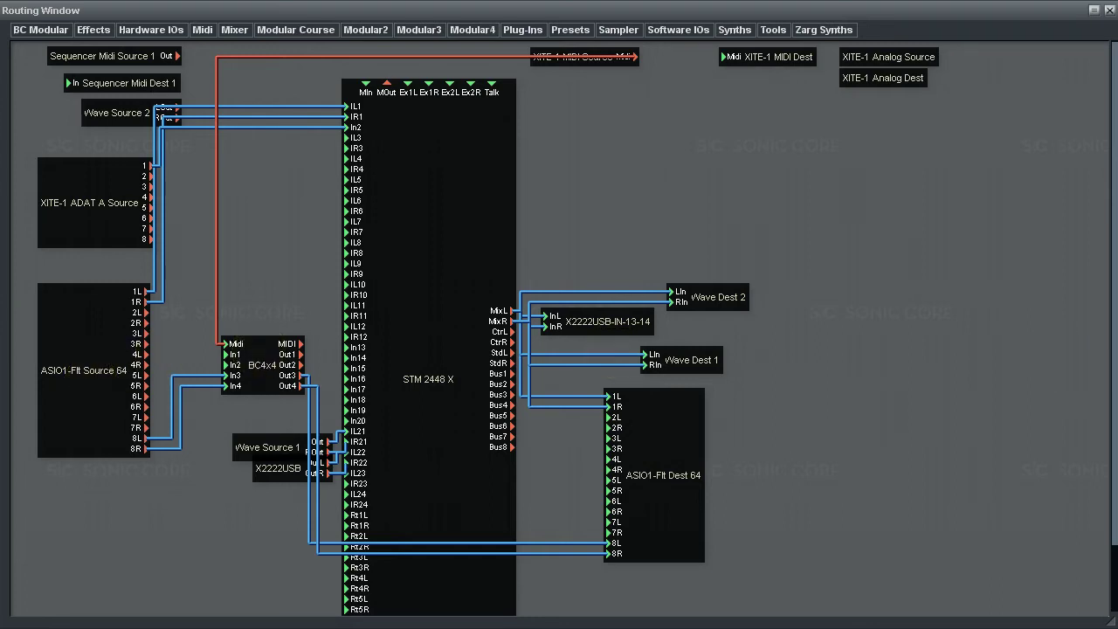
Open the BC4x4 modular window, move it up and enlarge its empty patch area downwards
left_click_drag(661, 369, 292, 207)
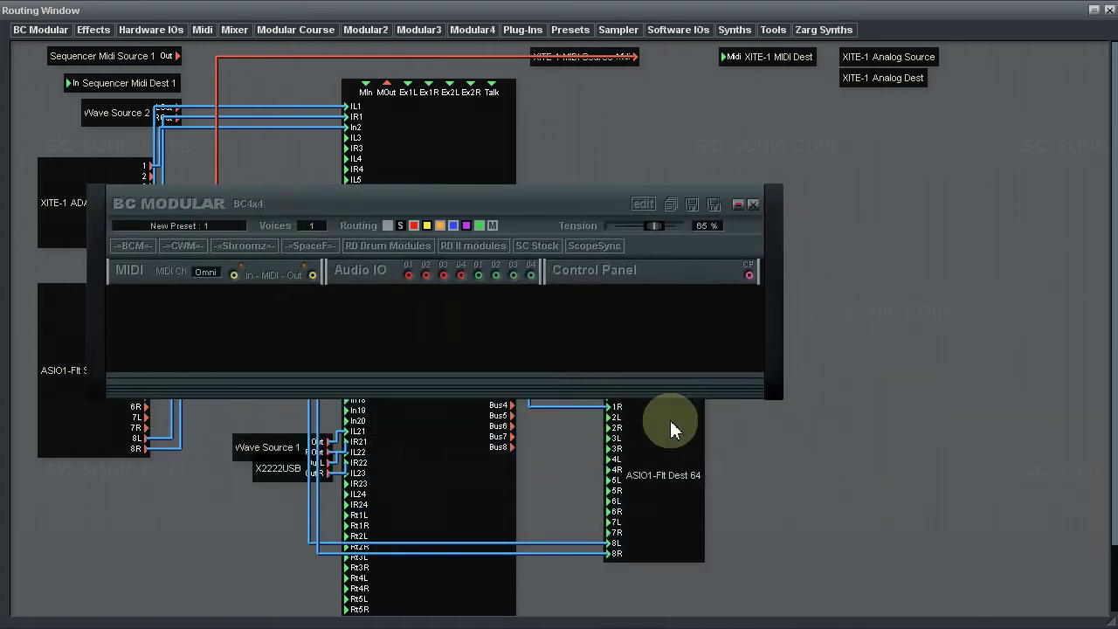
left_click_drag(555, 203, 558, 135)
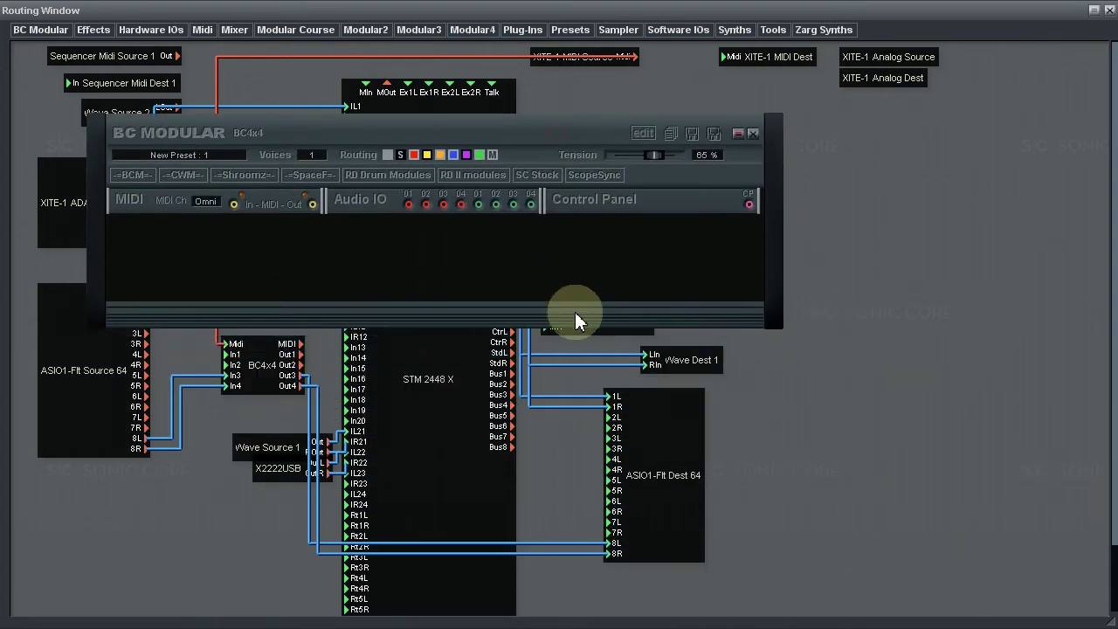
left_click_drag(573, 321, 589, 580)
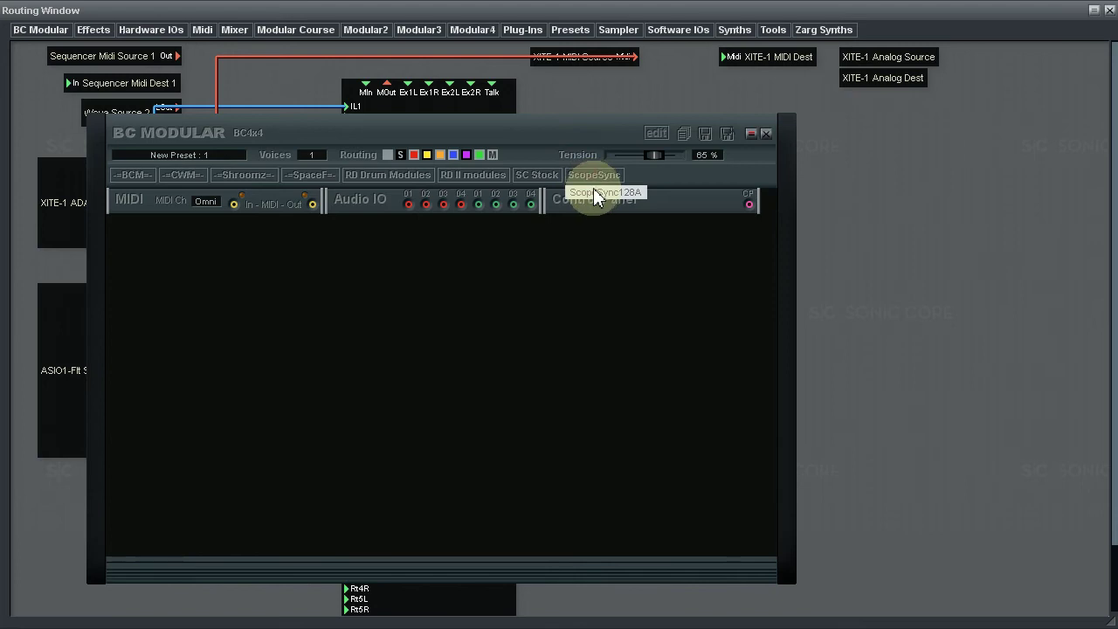
Add a ScopeSync128A module below the MIDI section and connect its host port to the Control Panel's CP port
left_click(180, 233)
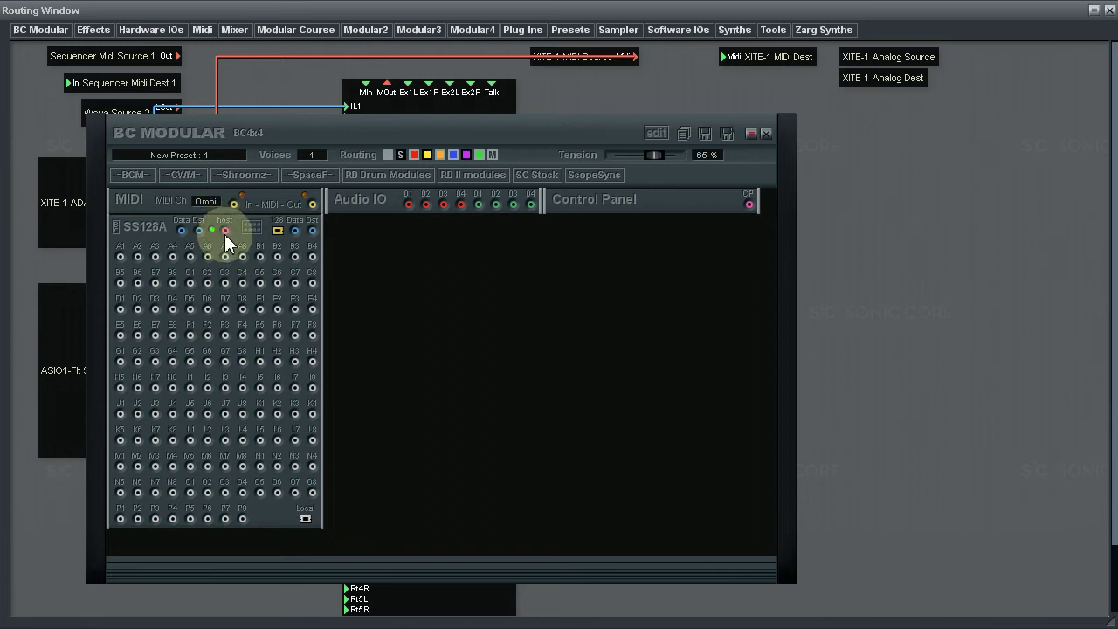
left_click(749, 204)
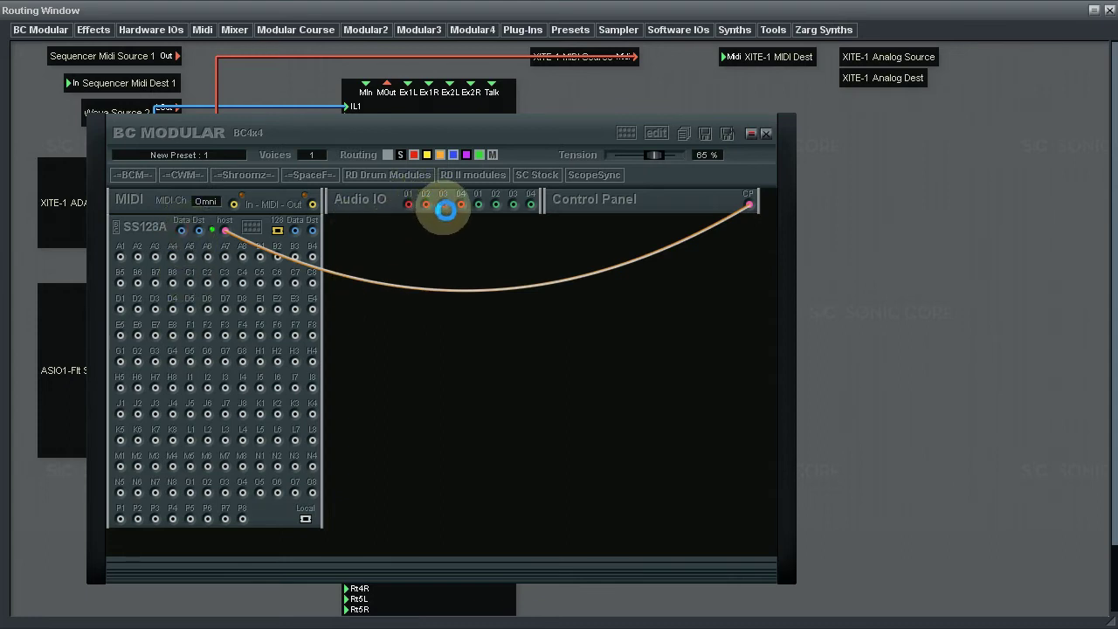
Patch Audio IO inputs 03 and 04 to the SS128A's Data and Dst inputs, and its Data and Dst outputs to Audio IO outputs 03 and 04
left_click_drag(445, 209, 182, 230)
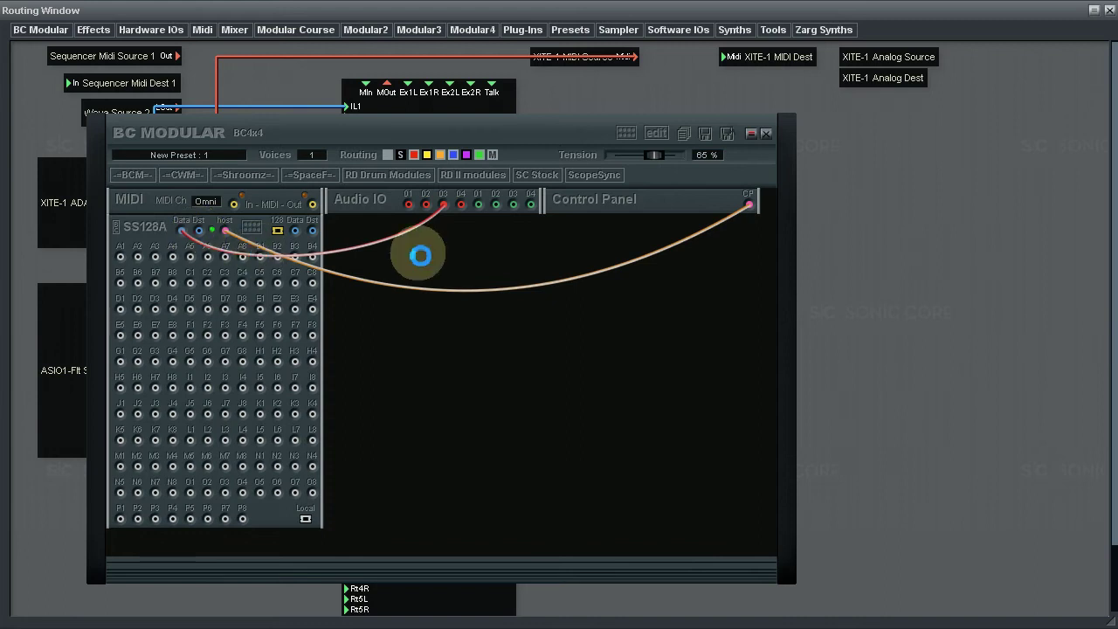
left_click(462, 205)
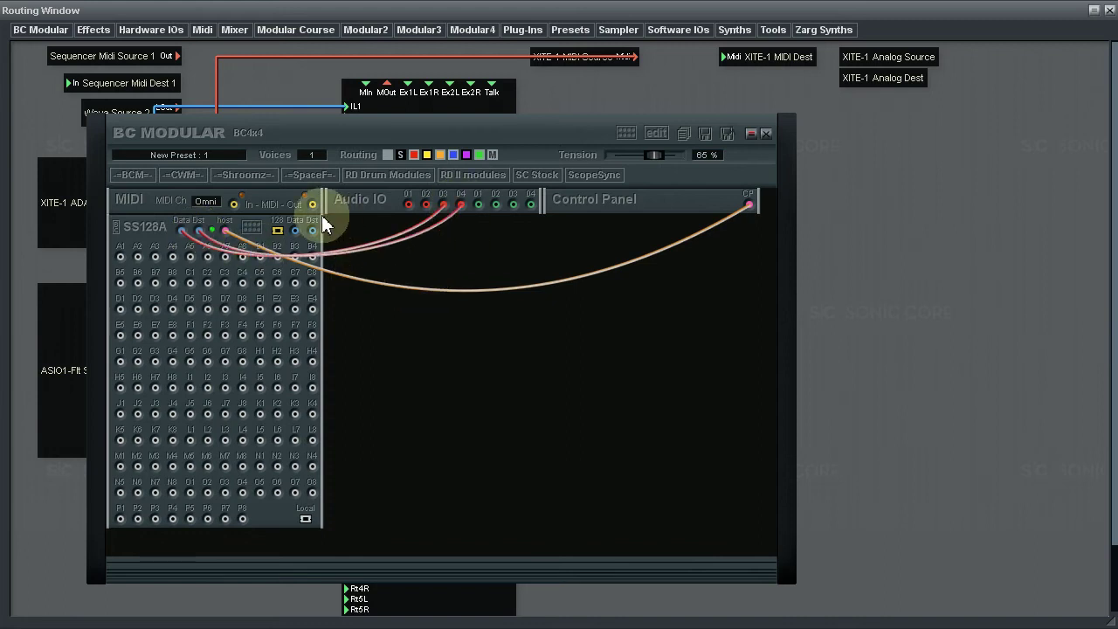
left_click(512, 210)
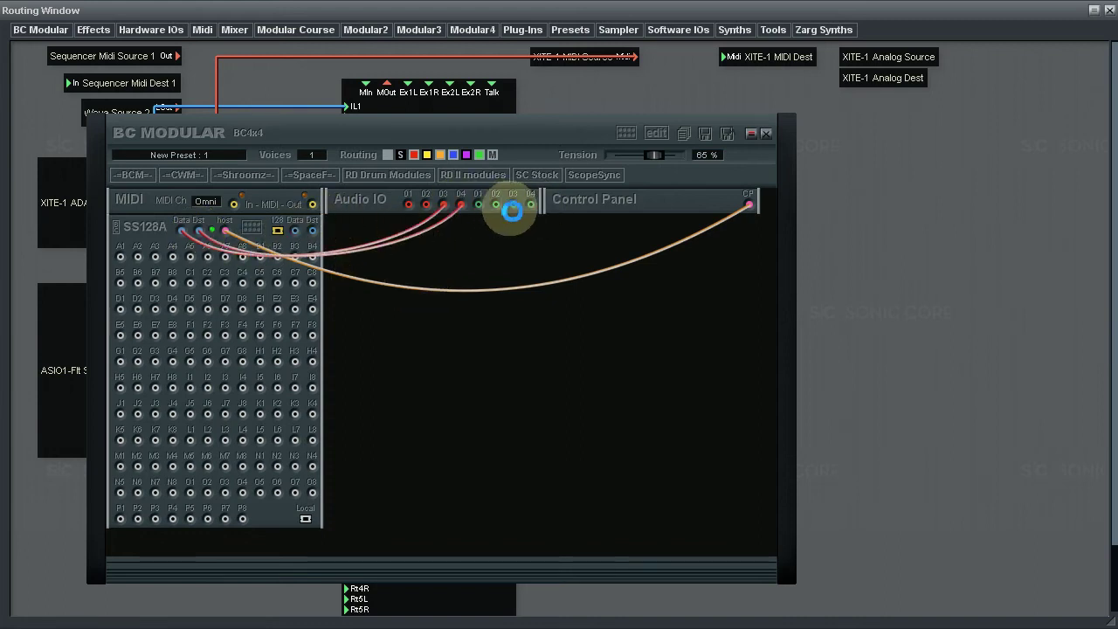
mouse_move(513, 210)
left_mouse_down()
mouse_move(296, 232)
mouse_move(526, 218)
mouse_move(530, 207)
left_mouse_up()
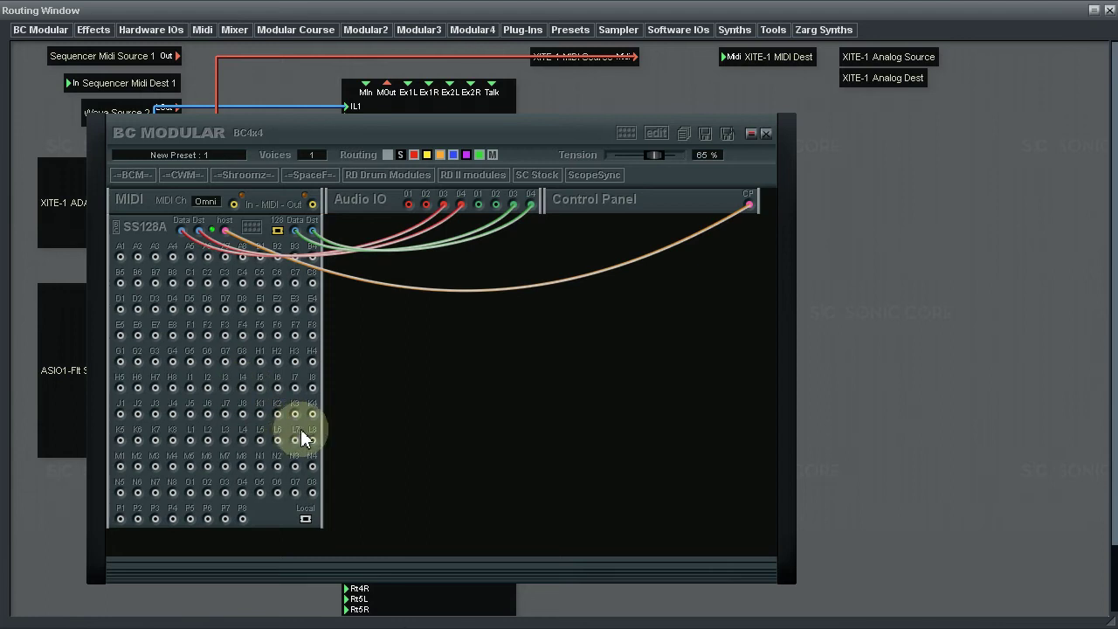
Close the Routing Window, open the SS128A's ScopeSync control panel and place it over the middle of the patch window
left_click(1109, 11)
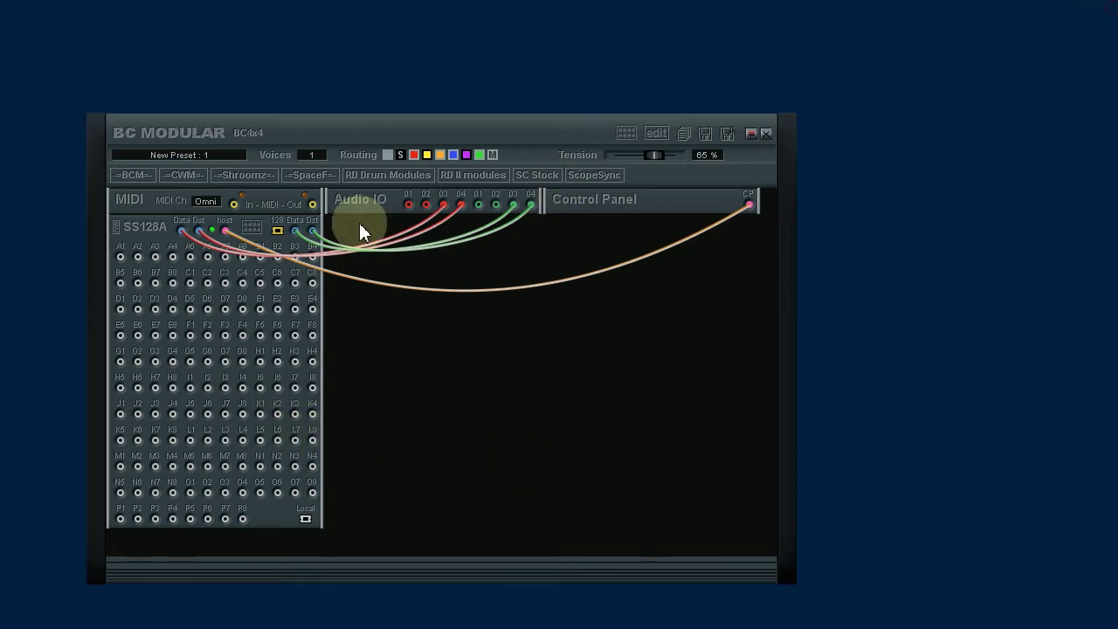
left_click(252, 227)
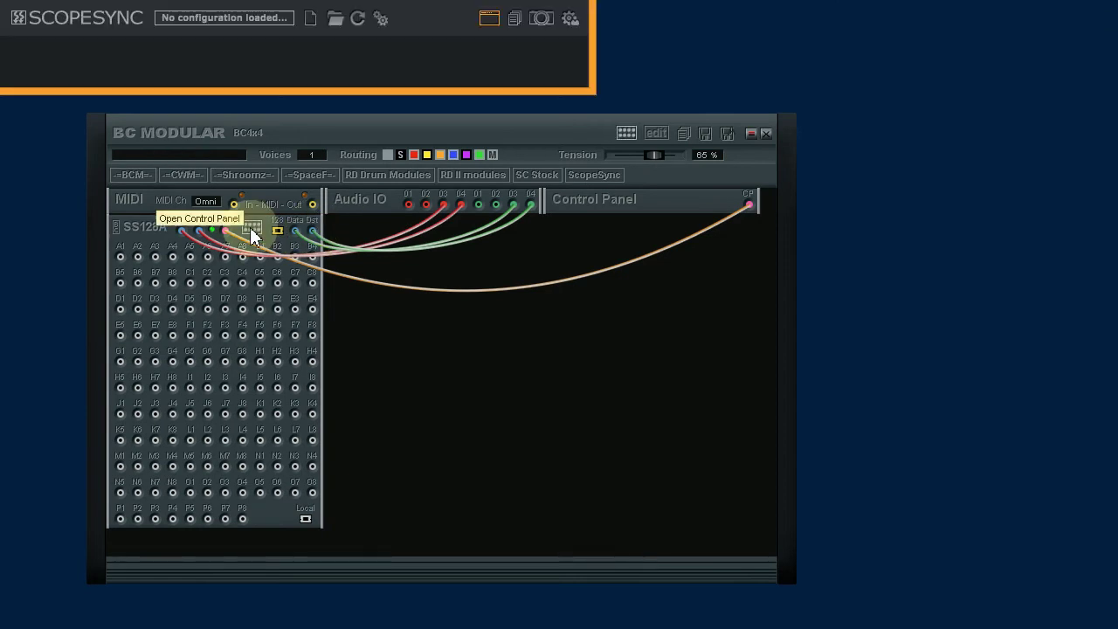
left_click_drag(289, 10, 505, 150)
left_click_drag(451, 116, 507, 237)
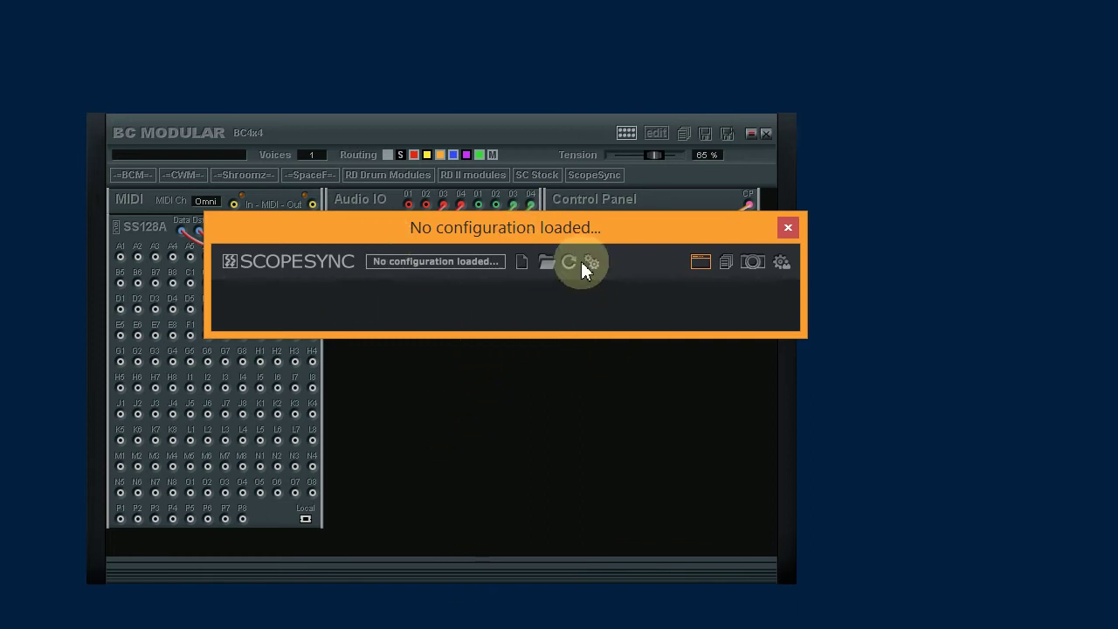
left_click_drag(582, 230, 571, 273)
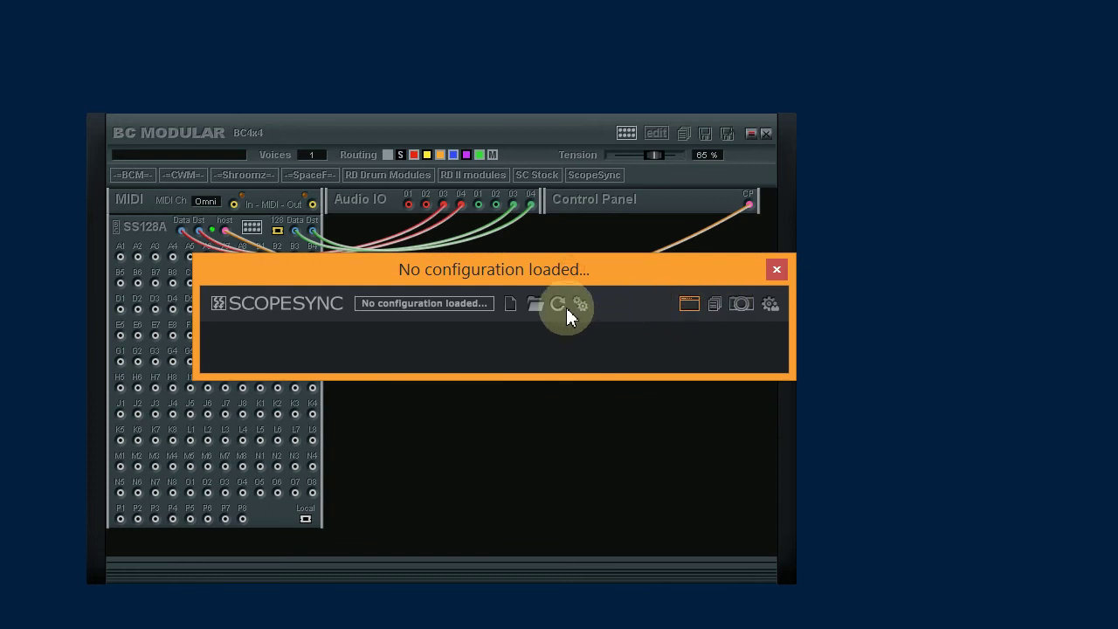
Toggle the modular patch window and its preset list from the ScopeSync panel, leaving both hidden
left_click(689, 305)
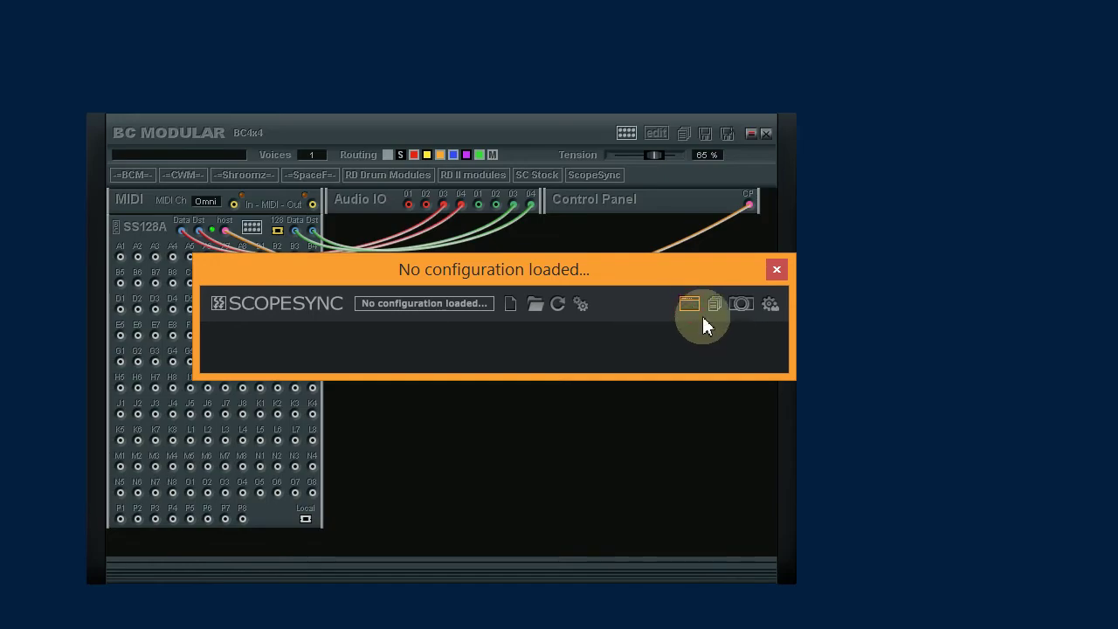
left_click(713, 305)
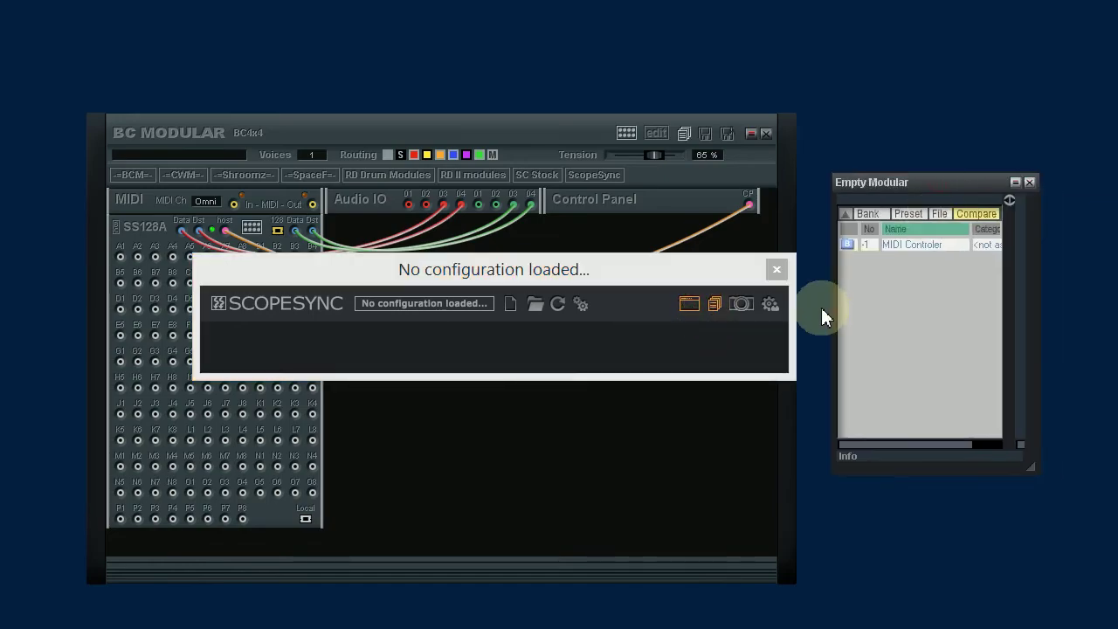
left_click(713, 311)
left_click(713, 311)
left_click(714, 311)
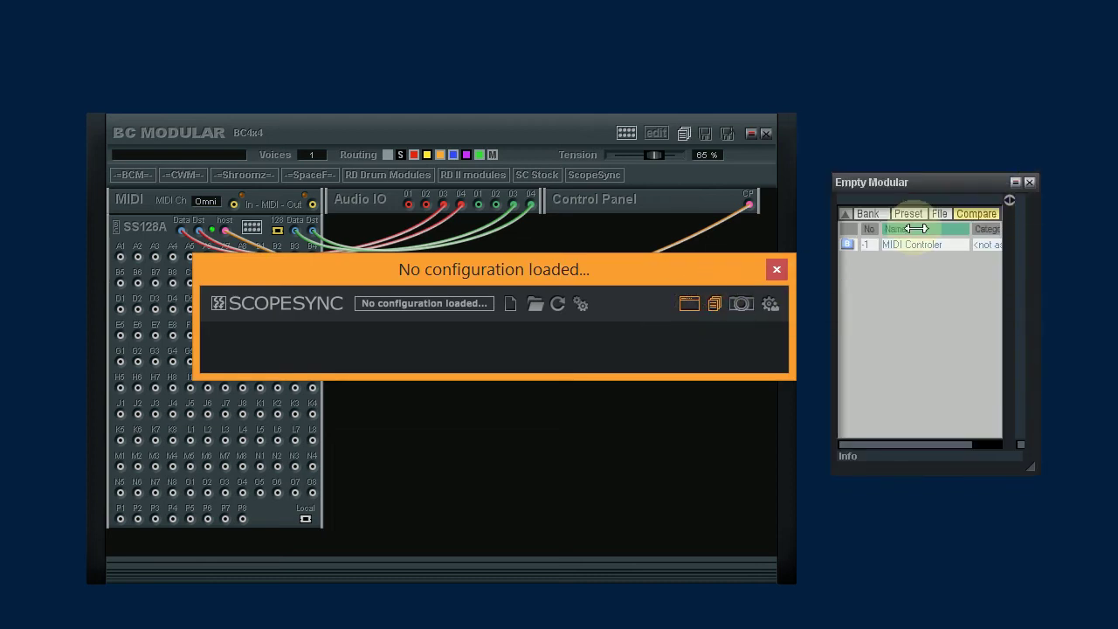
left_click(690, 306)
left_click(690, 305)
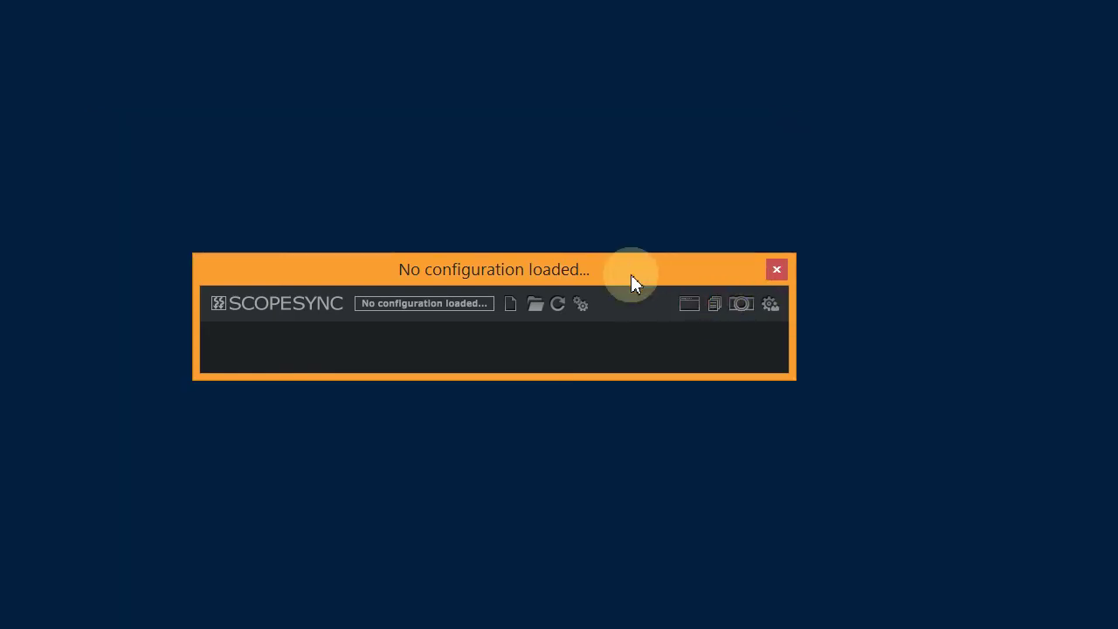
Move the ScopeSync panel up, open the Configuration Chooser and bring it fully into view
left_click_drag(631, 274, 622, 91)
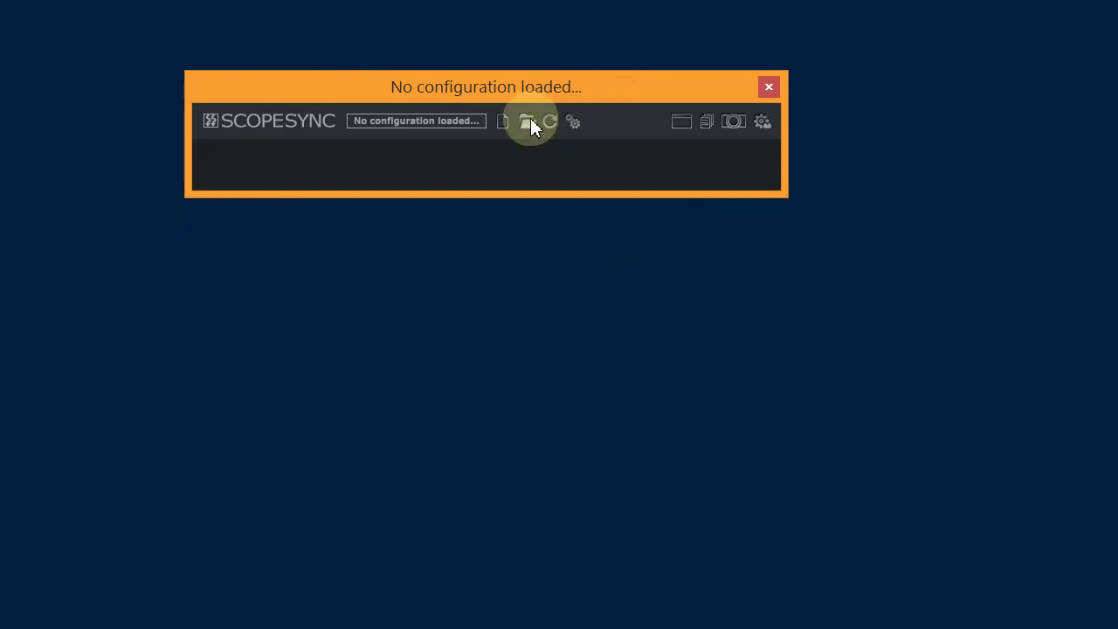
left_click(531, 120)
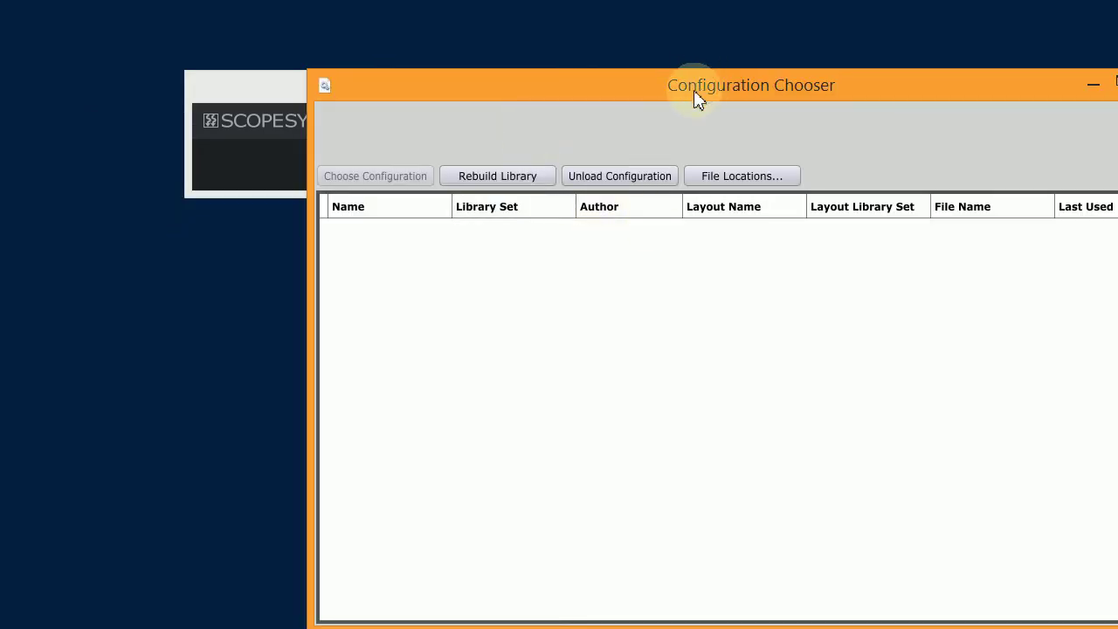
left_click_drag(694, 90, 519, 66)
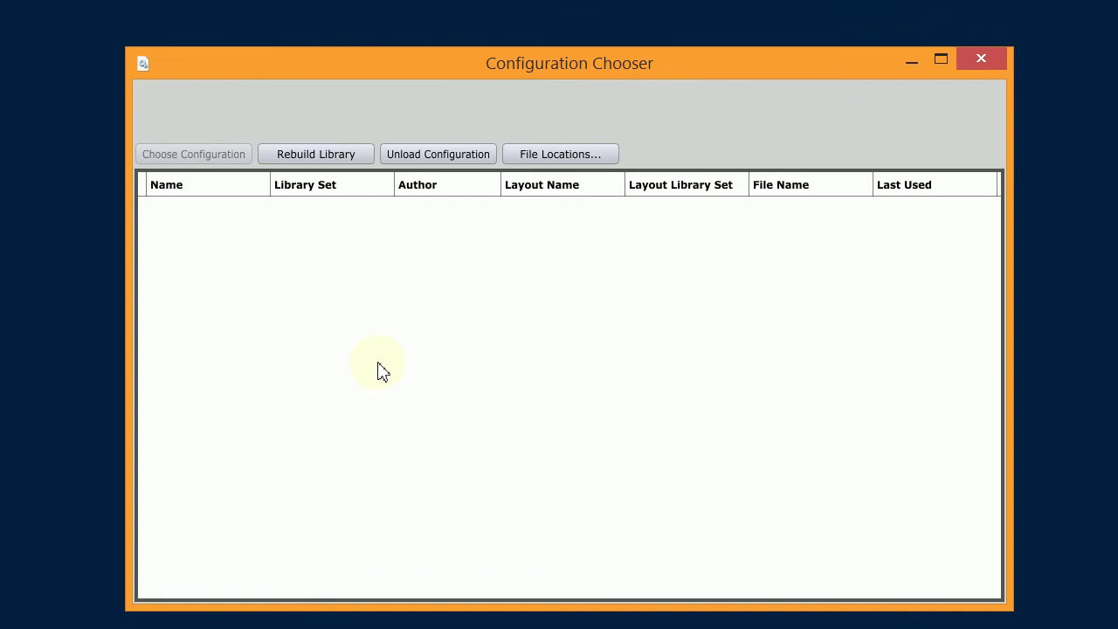
Add C:\Program Files\ScopeSync as a configuration file location and close the File Locations window
left_click(555, 155)
left_click(521, 437)
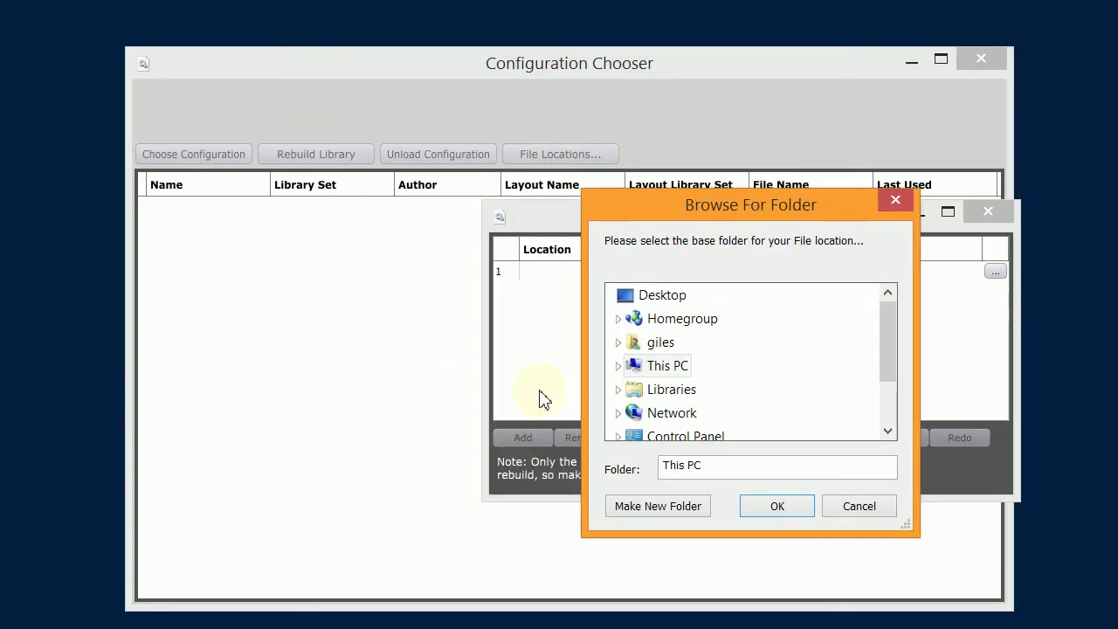
scroll(884, 345, "down", 1)
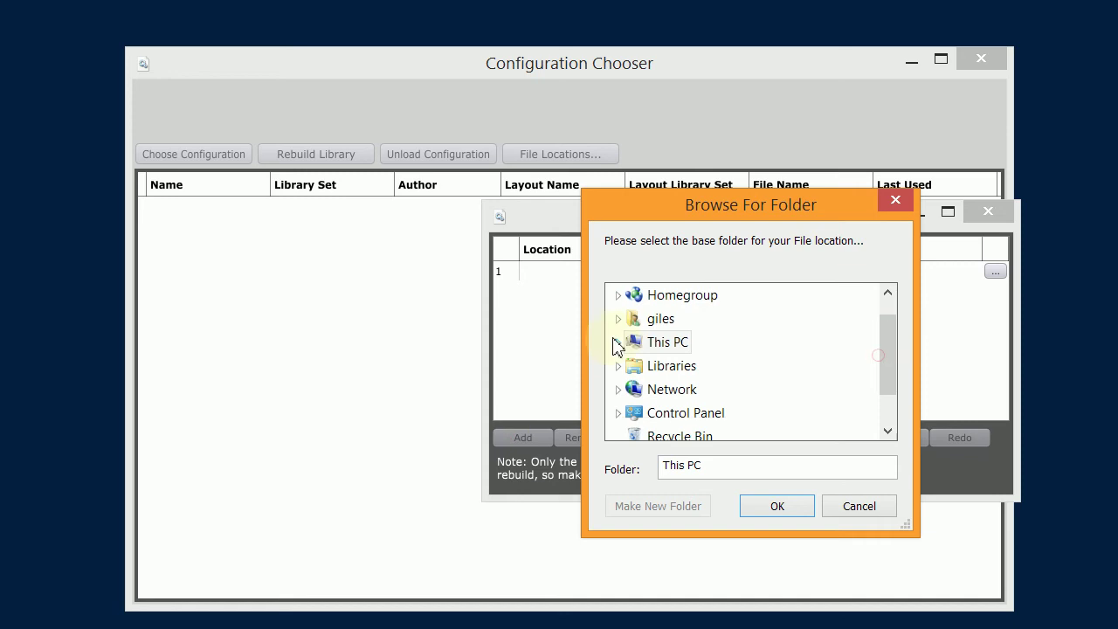
left_click(617, 342)
scroll(884, 348, "down", 3)
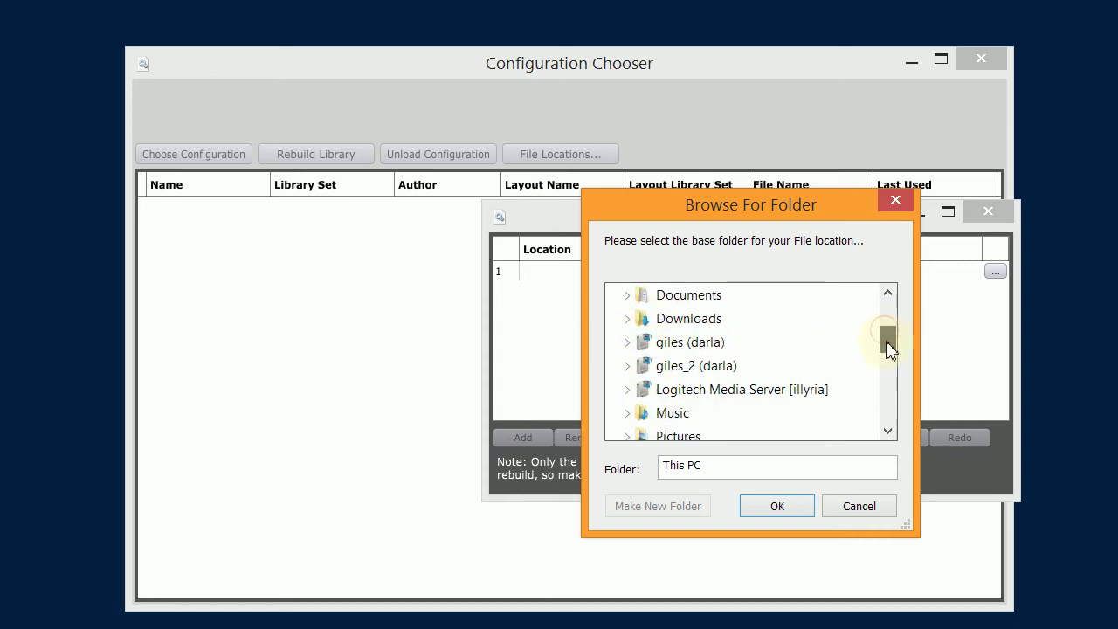
double_click(650, 343)
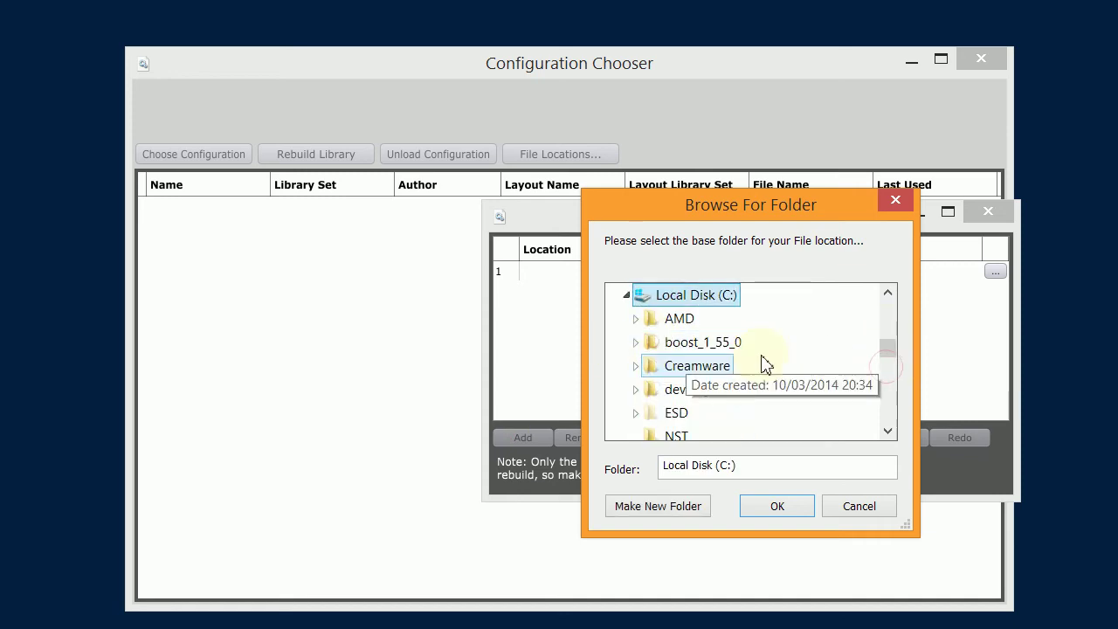
scroll(891, 358, "down", 2)
scroll(893, 376, "down", 2)
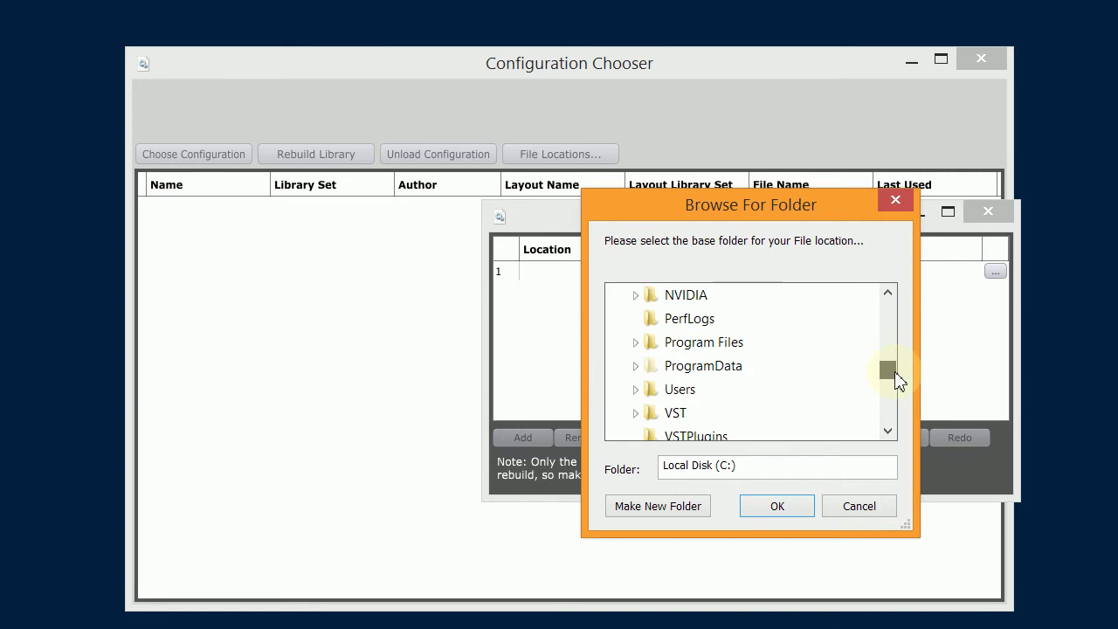
left_click(637, 343)
left_click_drag(888, 328, 889, 358)
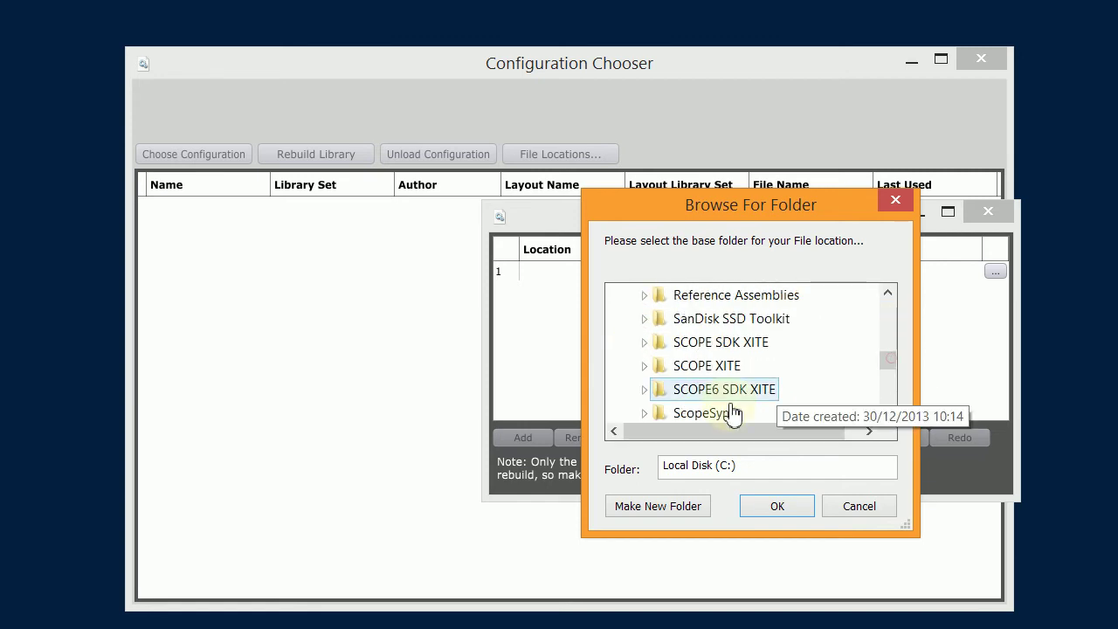
double_click(725, 409)
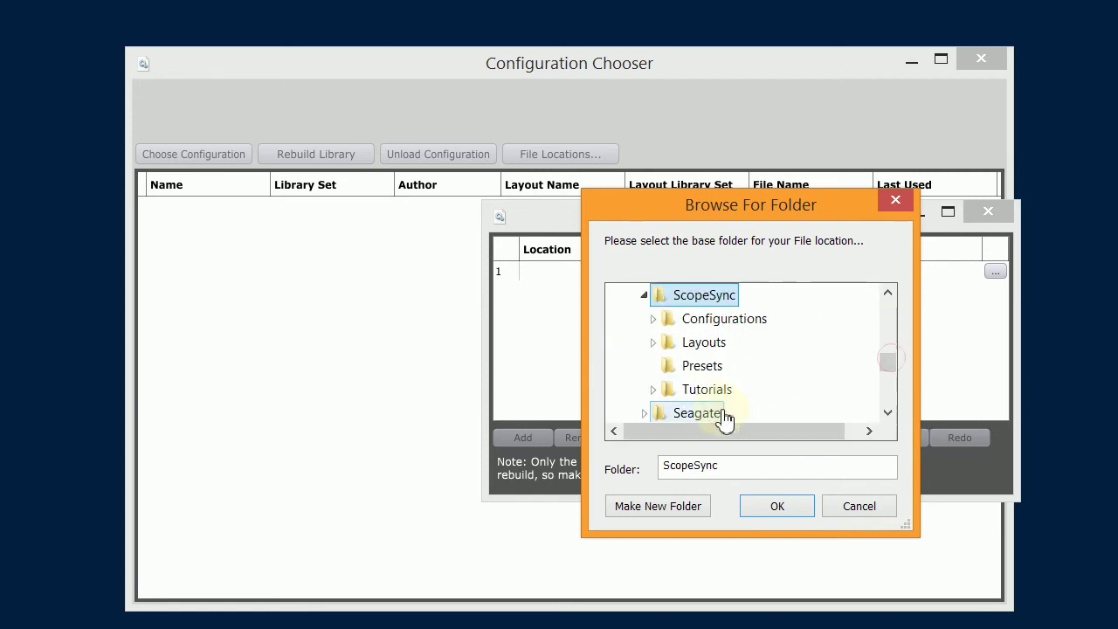
left_click(779, 506)
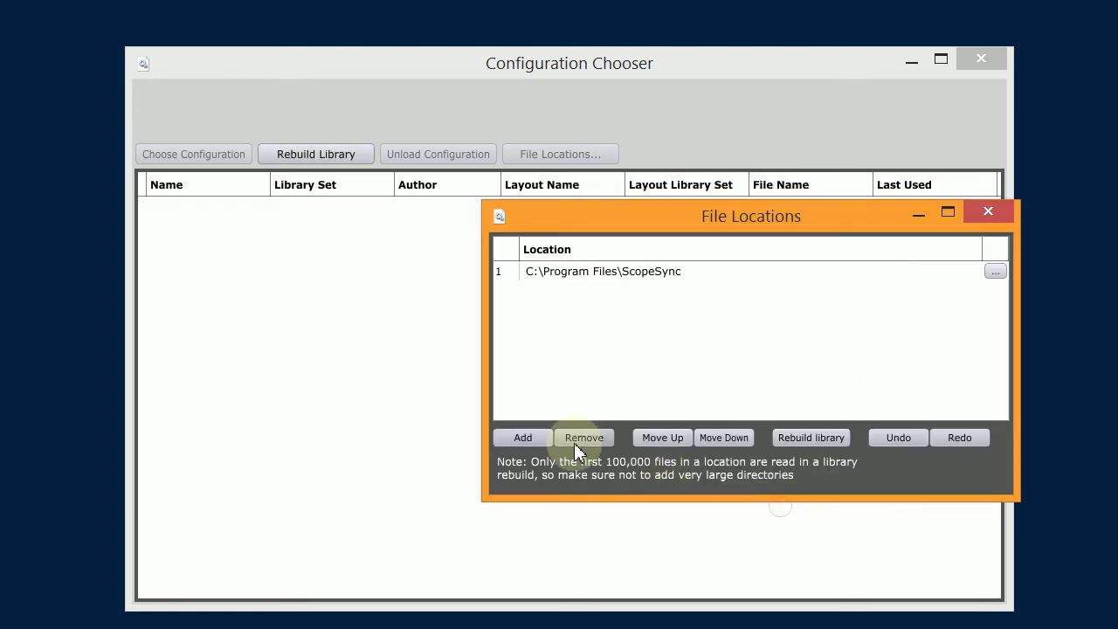
left_click(987, 212)
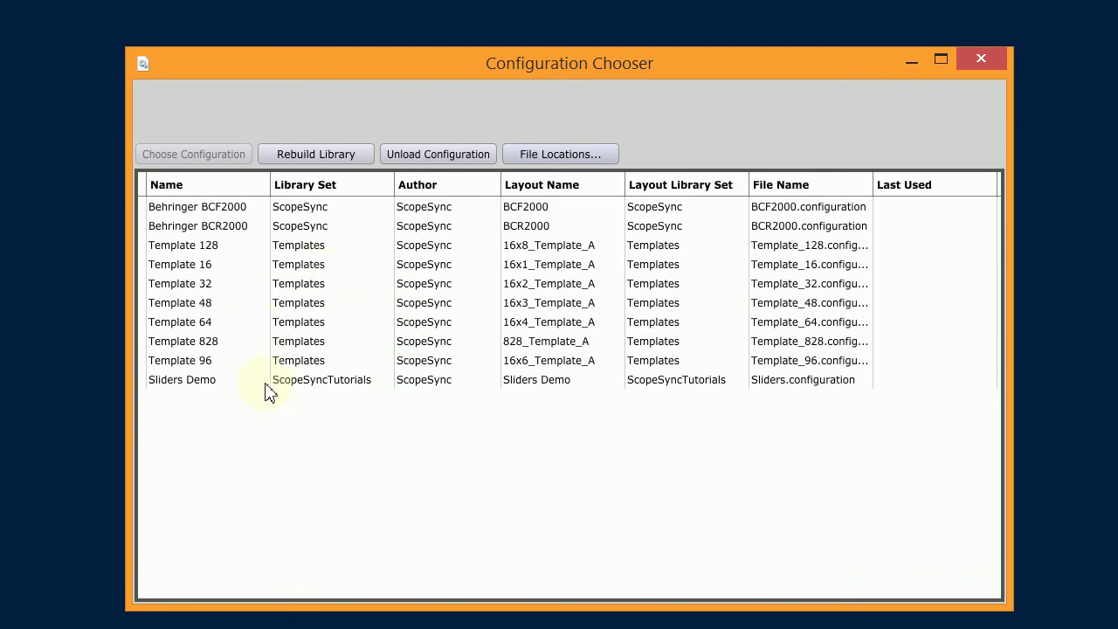
Load the Template 16 configuration from the library and move its ScopeSync panel near the top of the screen
left_click(217, 266)
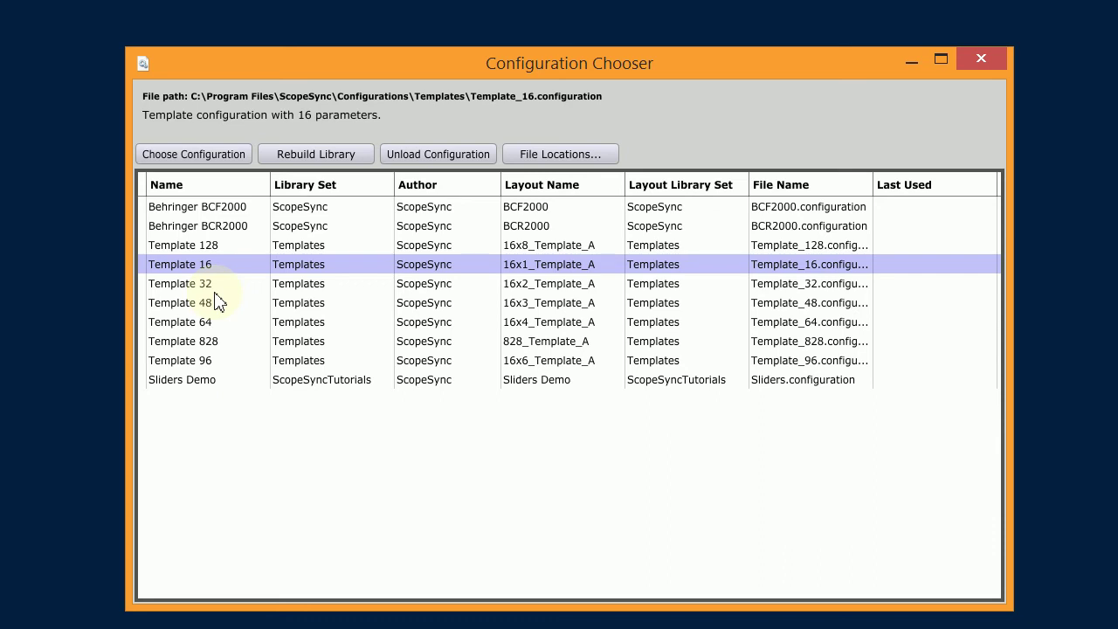
double_click(237, 266)
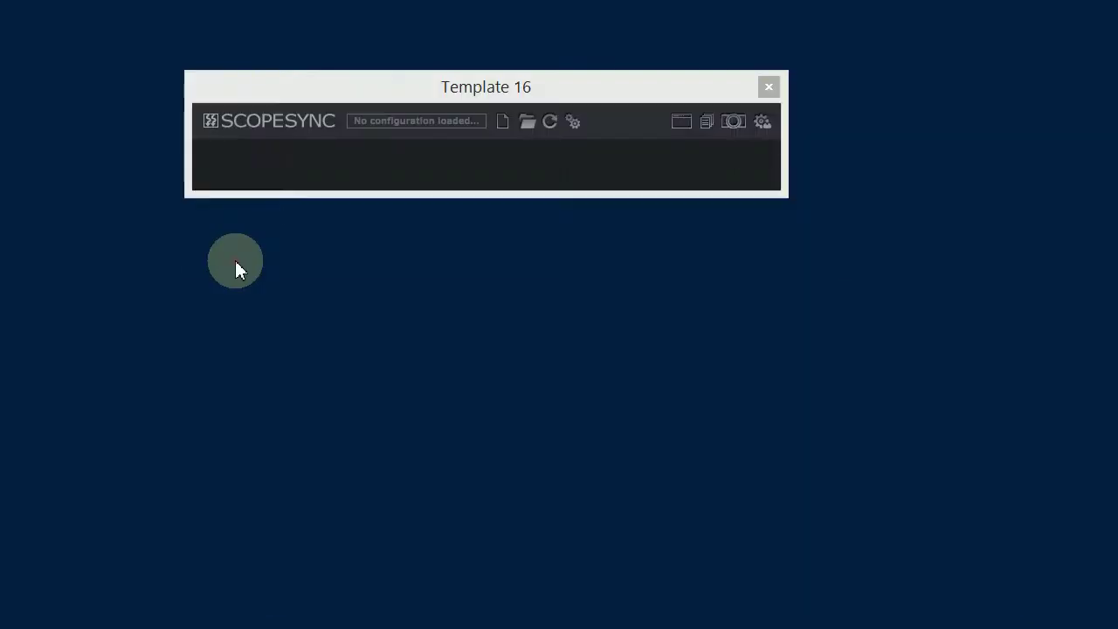
left_click_drag(489, 84, 349, 102)
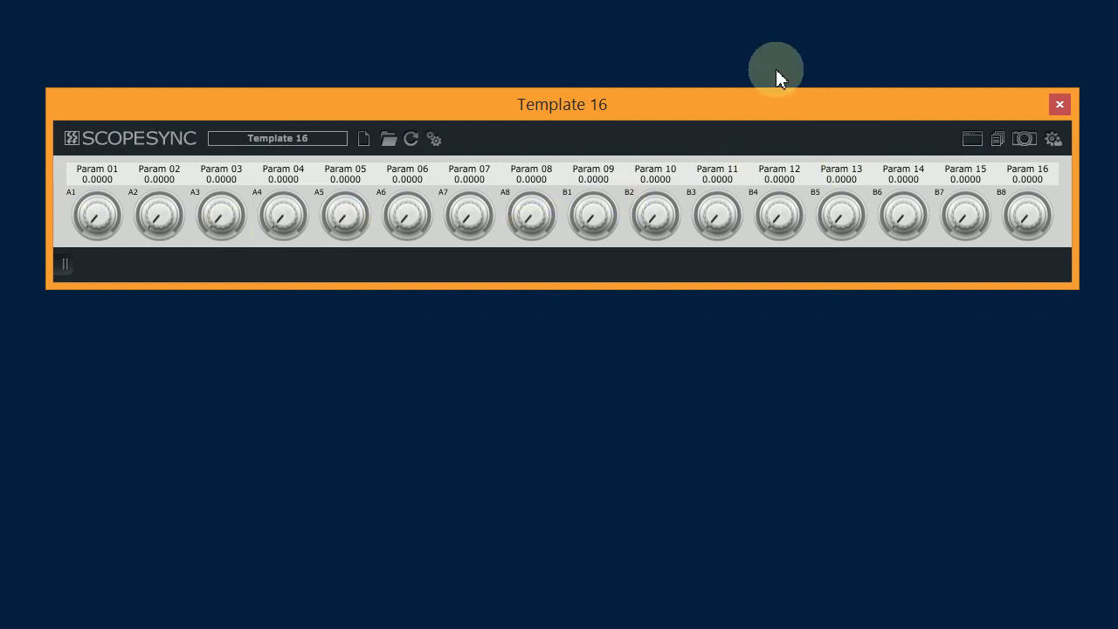
left_click_drag(779, 102, 796, 40)
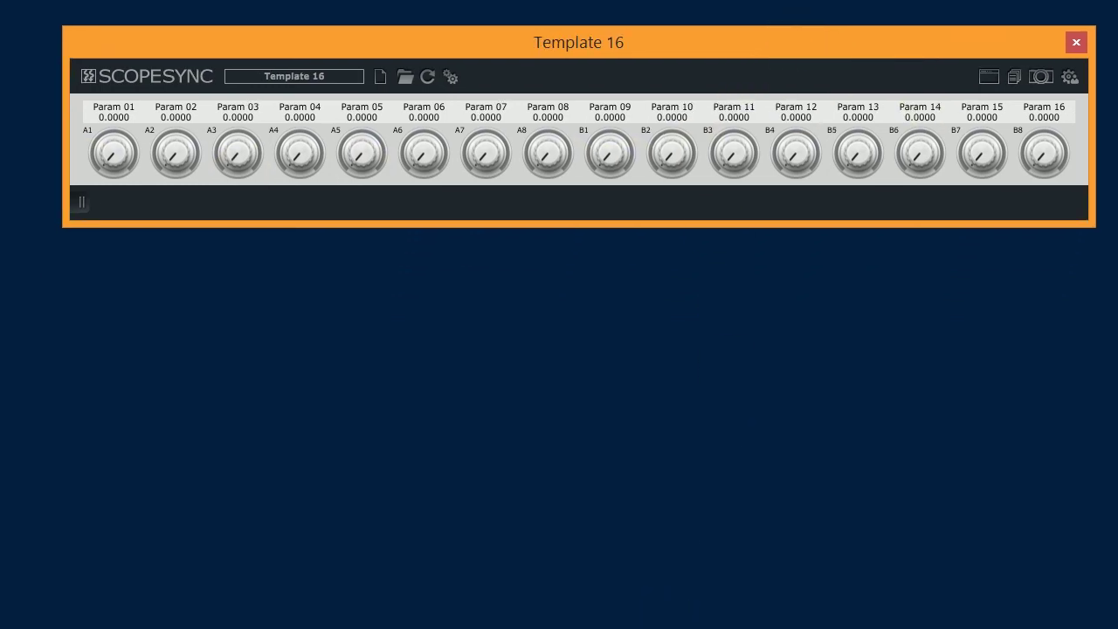
Switch to REAPER, add a new track and place the Template 16 panel over the lower edge of the project window
key("alt+Tab")
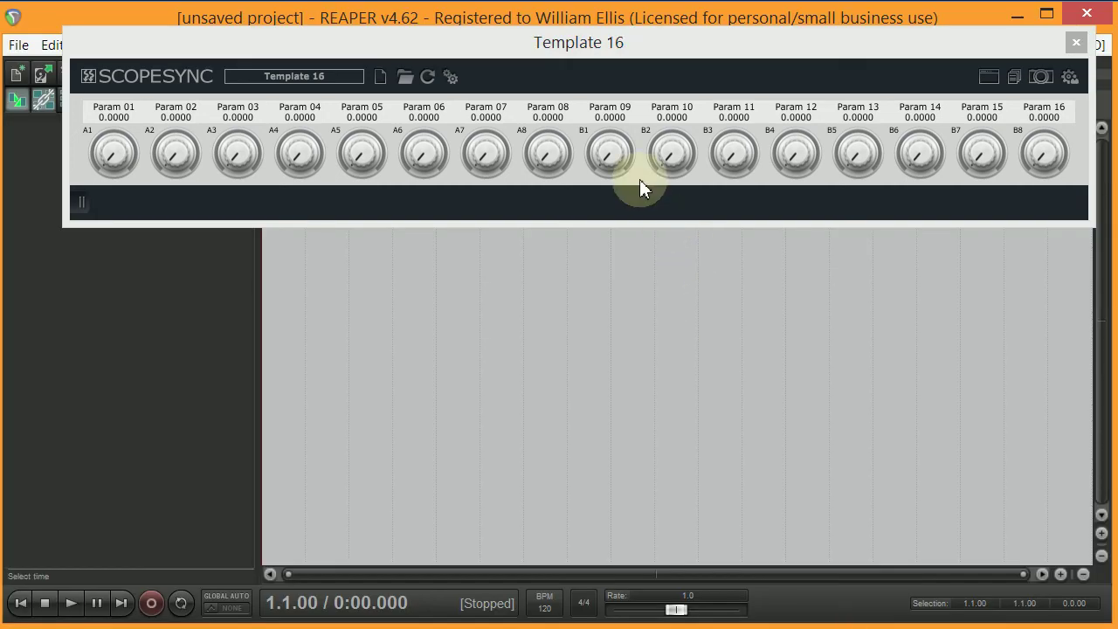
left_click_drag(581, 57, 499, 343)
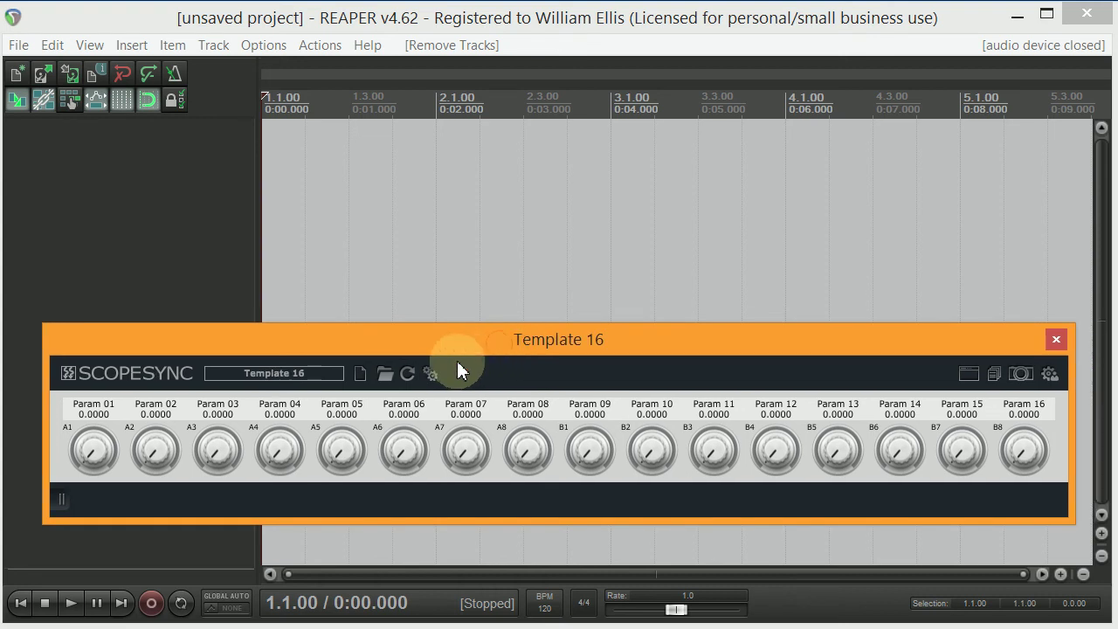
double_click(138, 141)
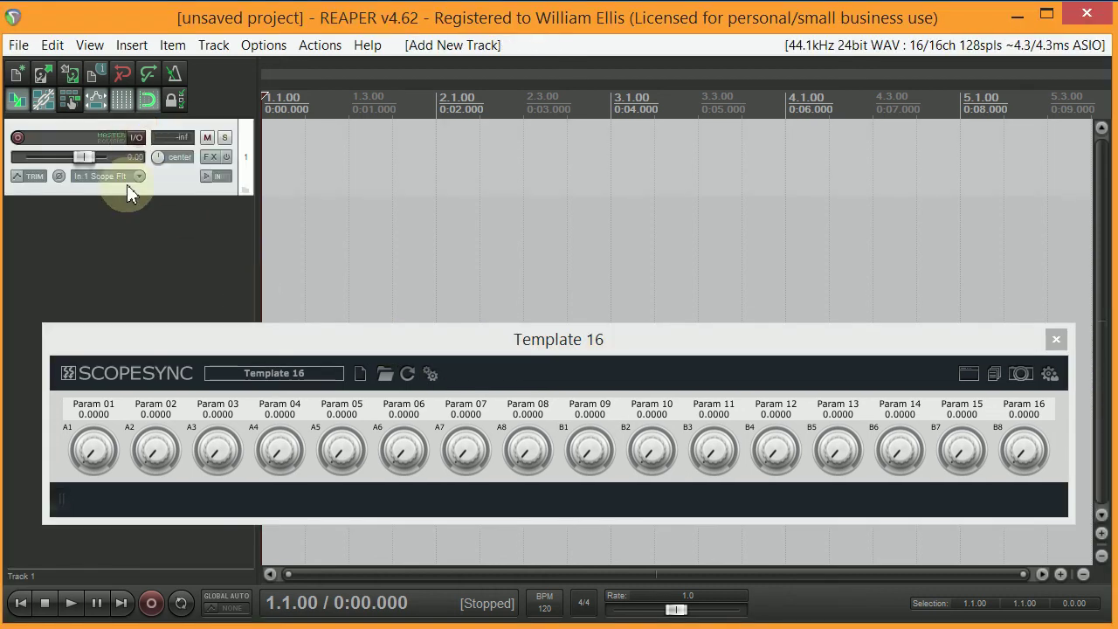
left_click(136, 137)
left_click_drag(466, 374, 463, 472)
left_click(362, 256)
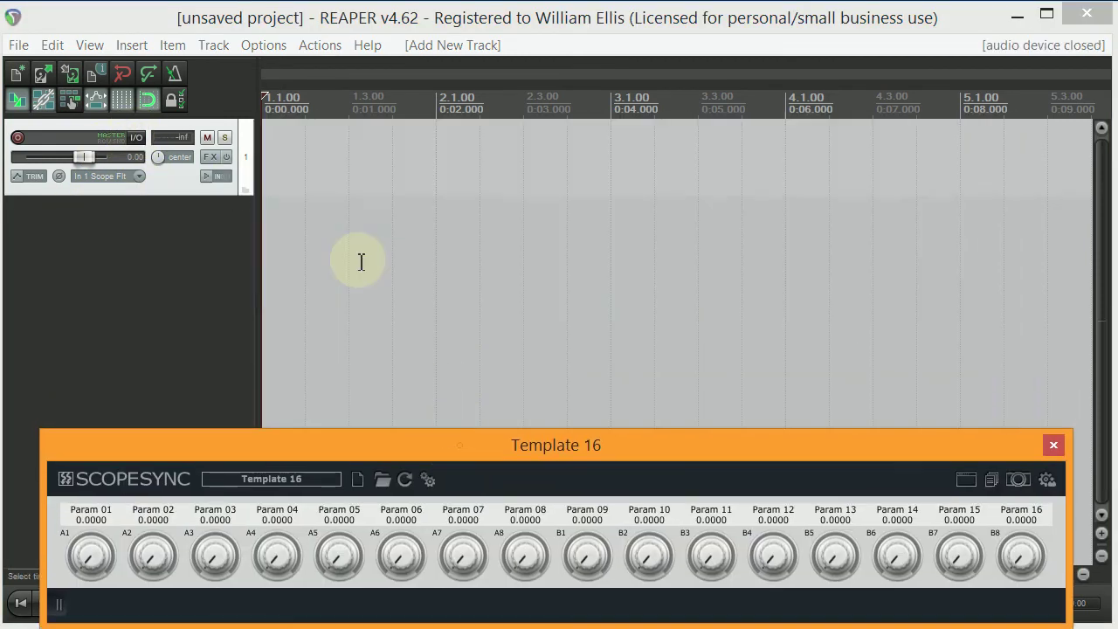
Turn off the master/parent send in track 1's routing and close the routing window without adding a hardware output
left_click(150, 142)
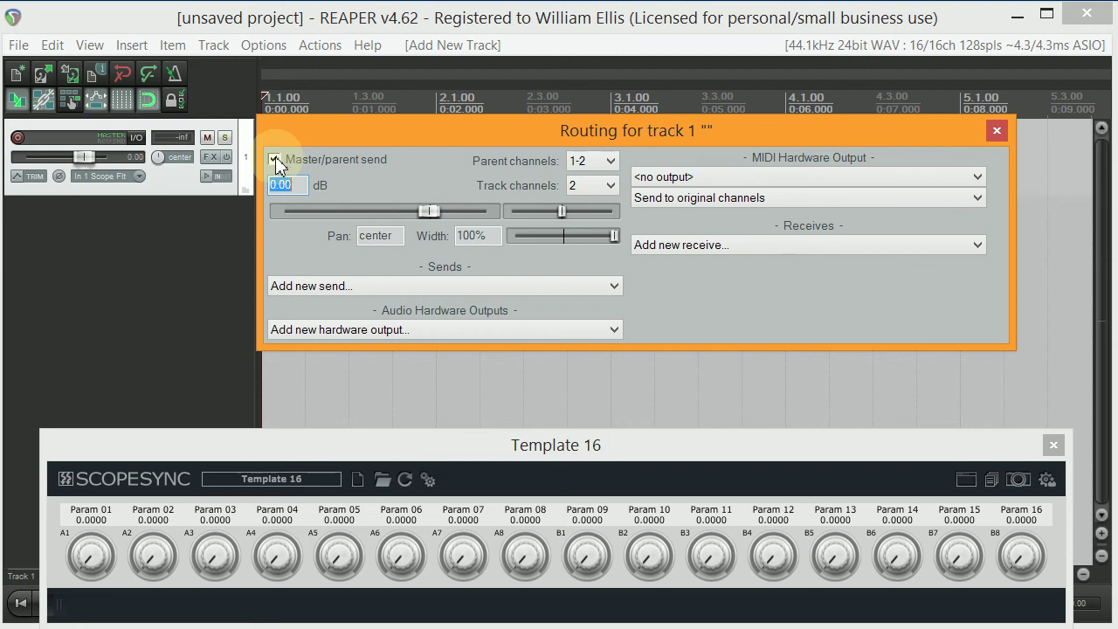
left_click(275, 159)
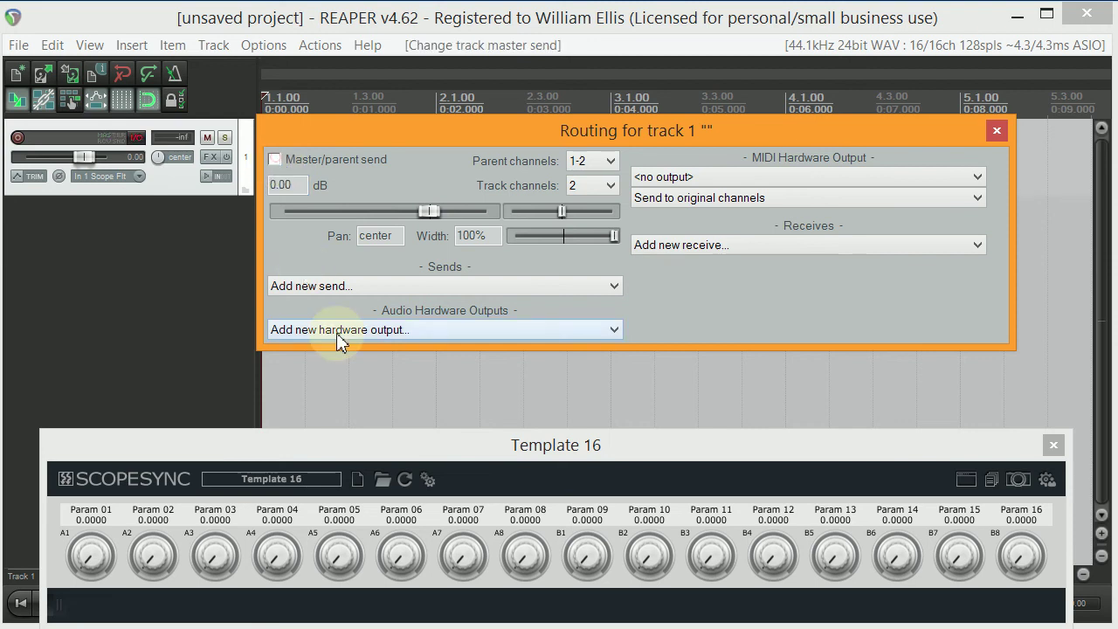
left_click(402, 329)
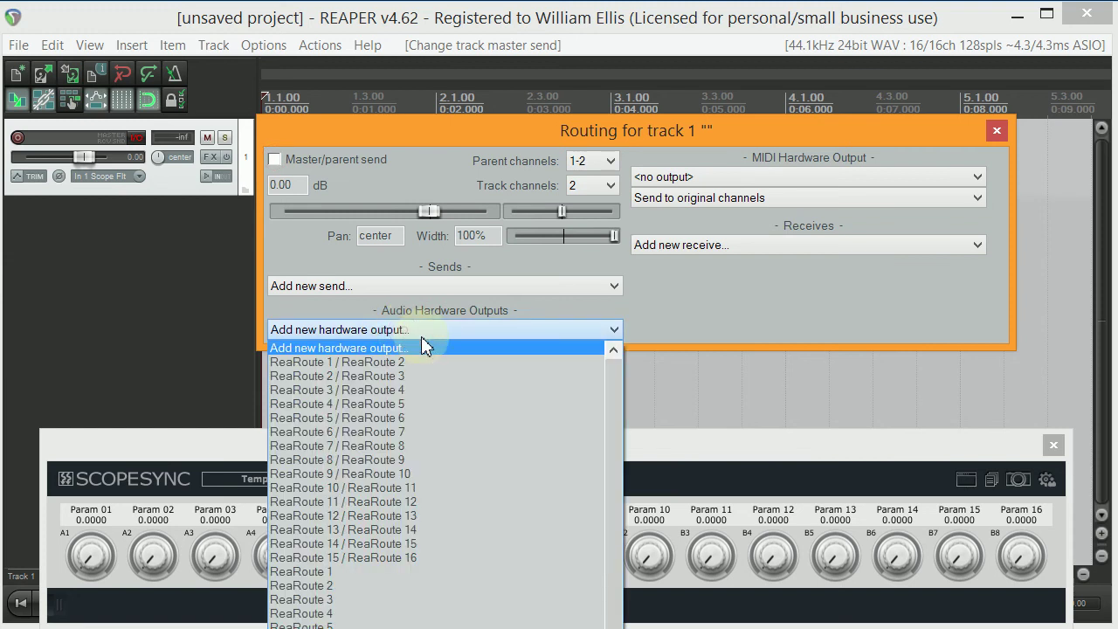
scroll(611, 437, "down", 1)
scroll(529, 367, "up", 1)
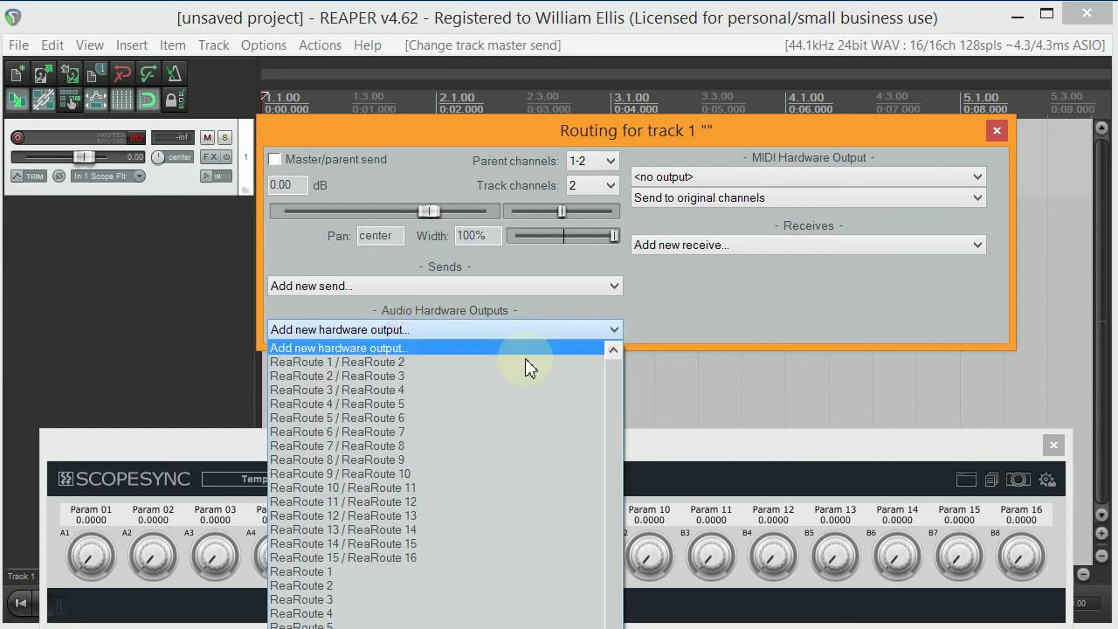
left_click(159, 342)
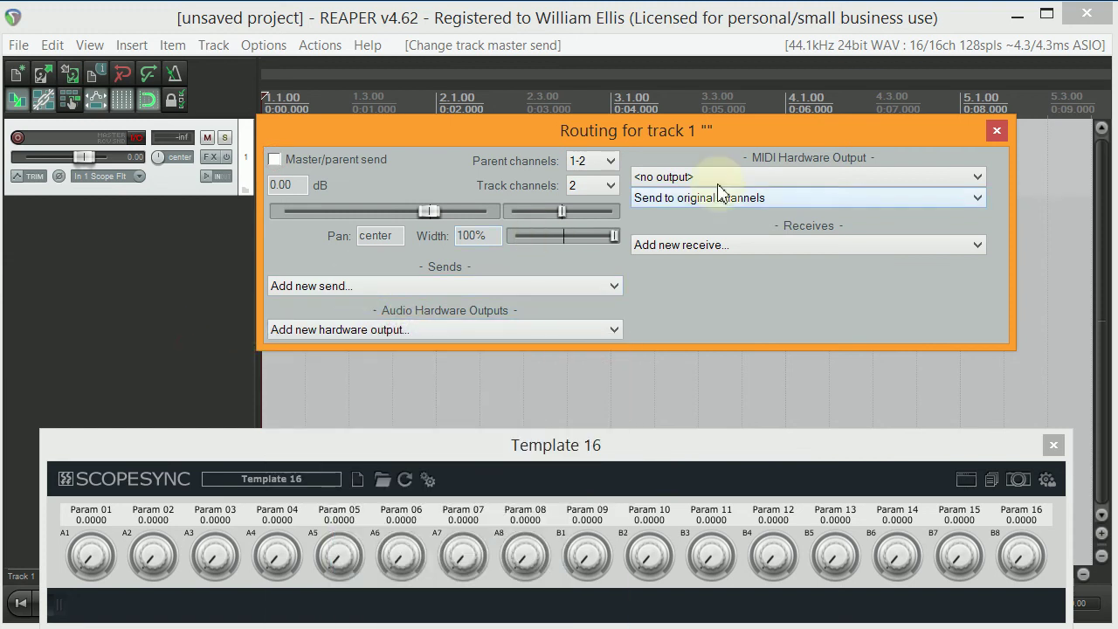
left_click(997, 130)
Set track 1's input to the stereo pair In 15 Scope Flt / In 16 Scope Flt
left_click(126, 176)
mouse_move(166, 209)
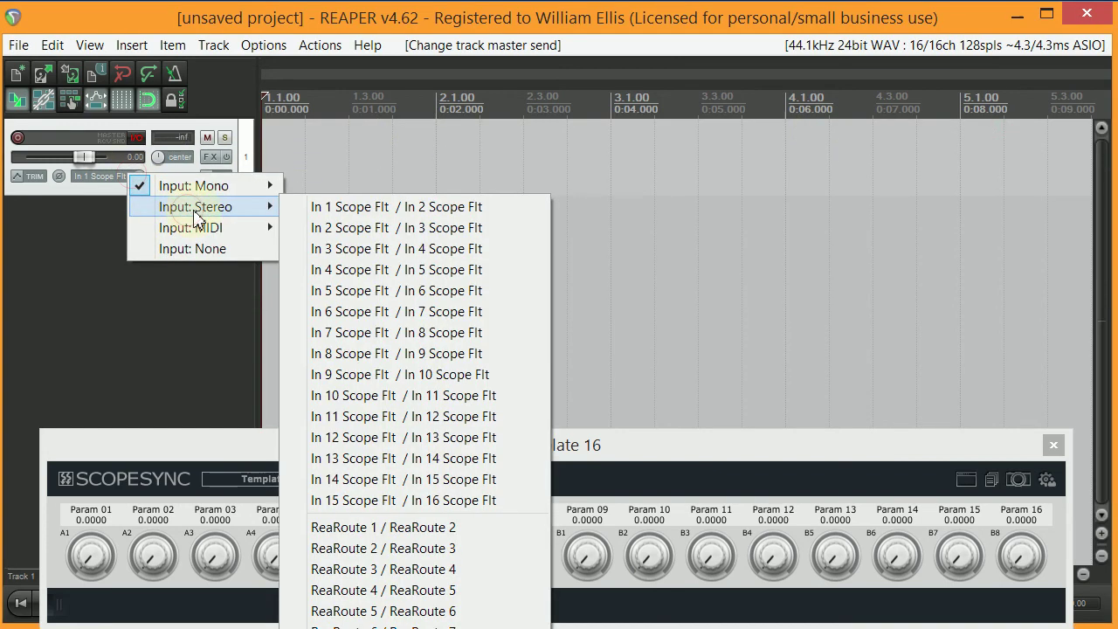
left_click(403, 506)
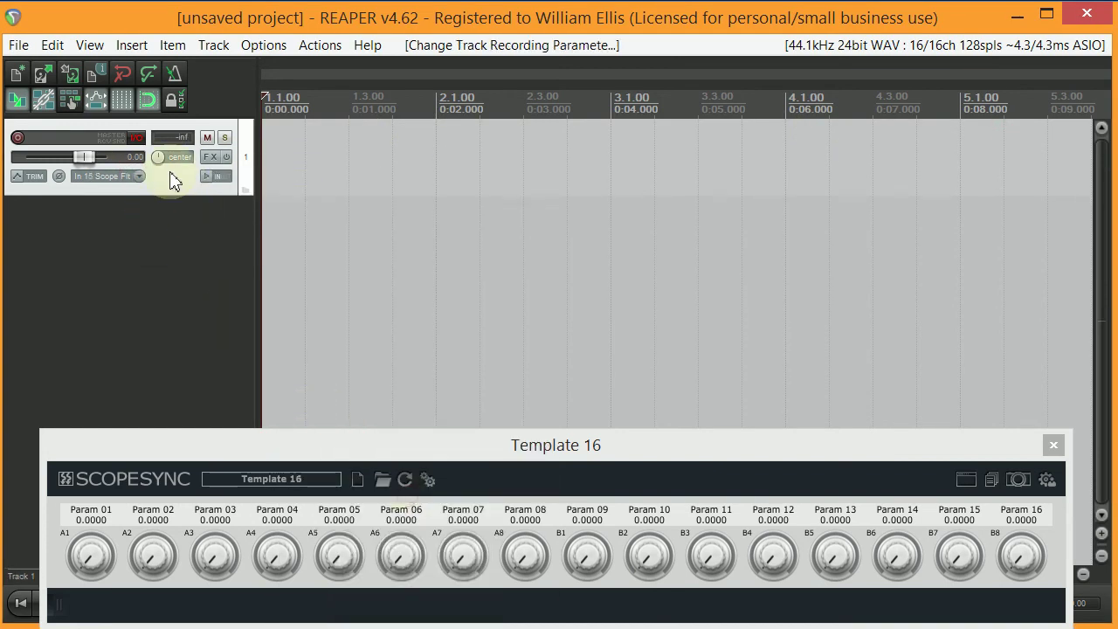
Add Out 15 Scope Flt / Out 16 Scope Flt as track 1's audio hardware output and close the routing window
left_click(142, 145)
left_click(319, 329)
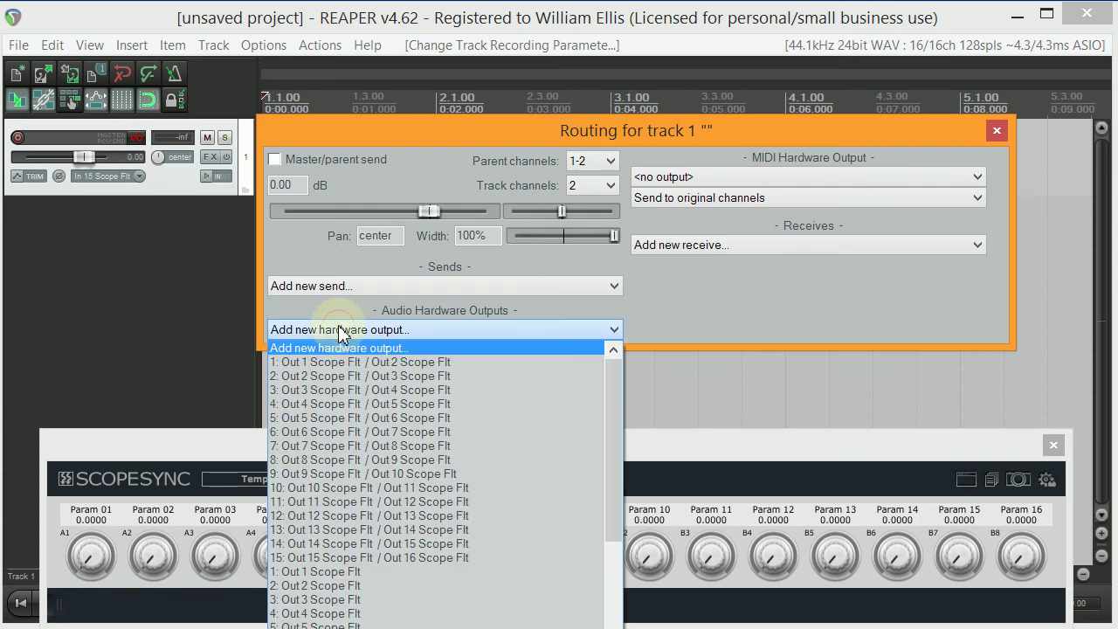
left_click(421, 557)
left_click_drag(596, 130, 549, 101)
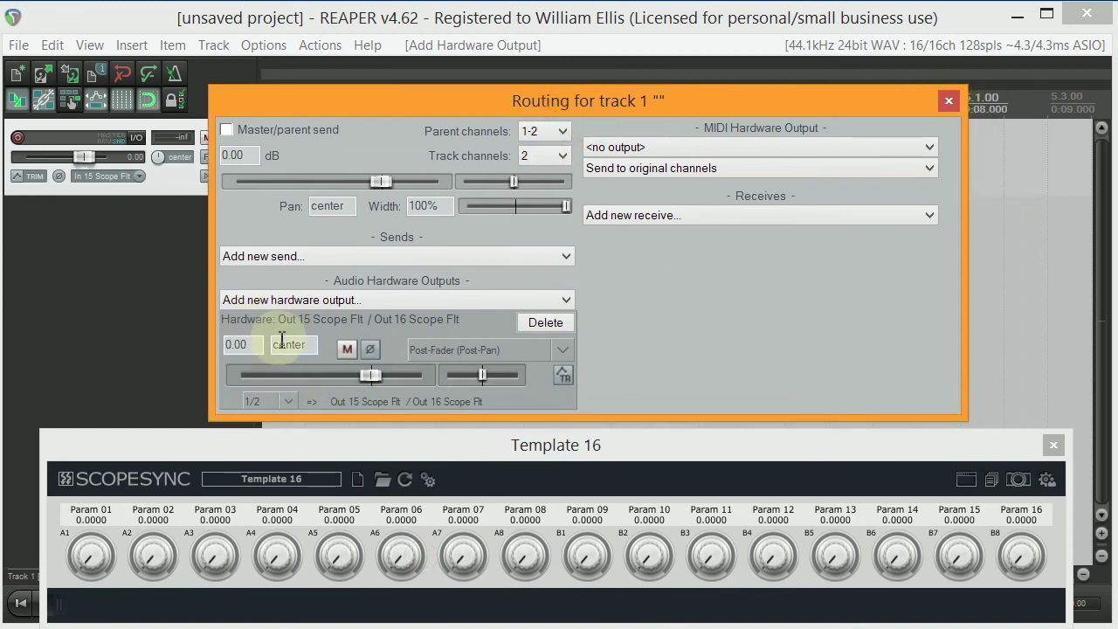
left_click(950, 102)
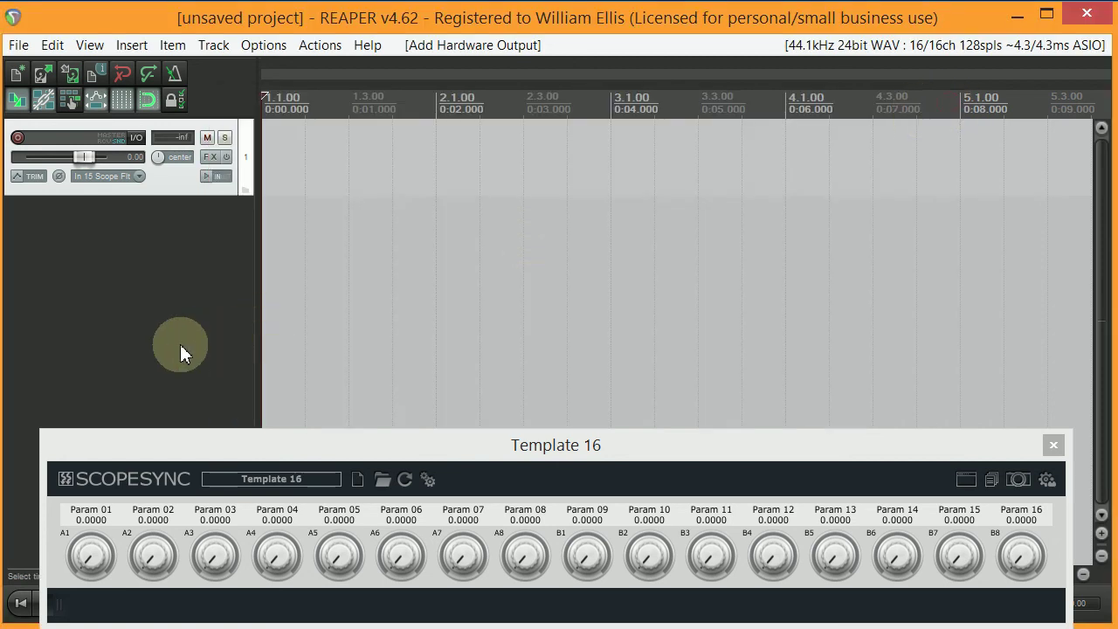
Arm track 1 for recording and turn on its input monitoring
left_click(17, 138)
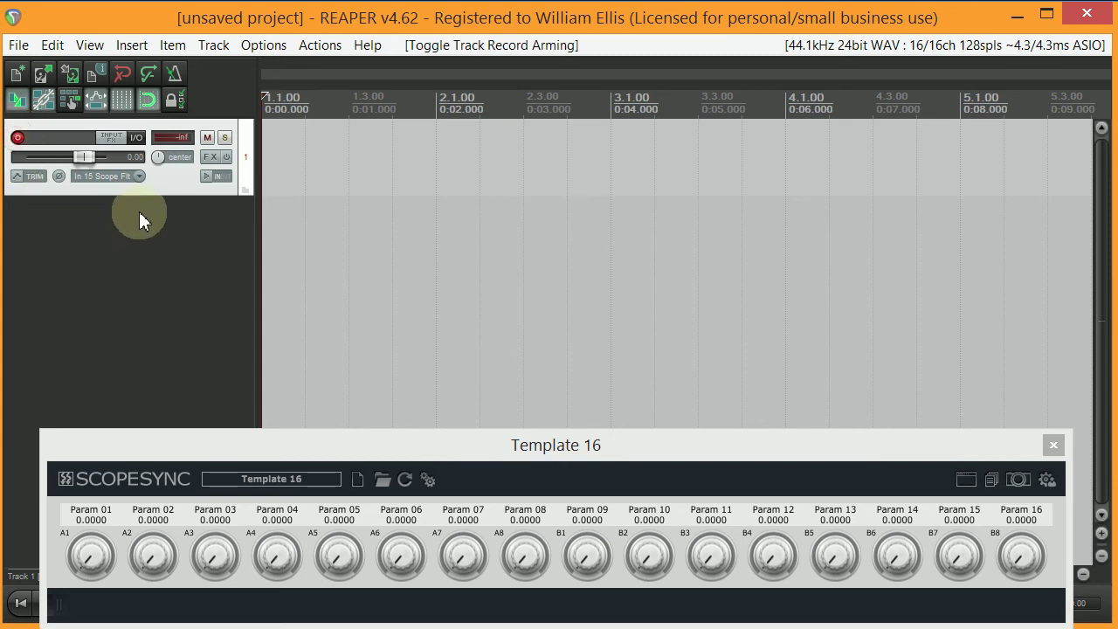
left_click(206, 176)
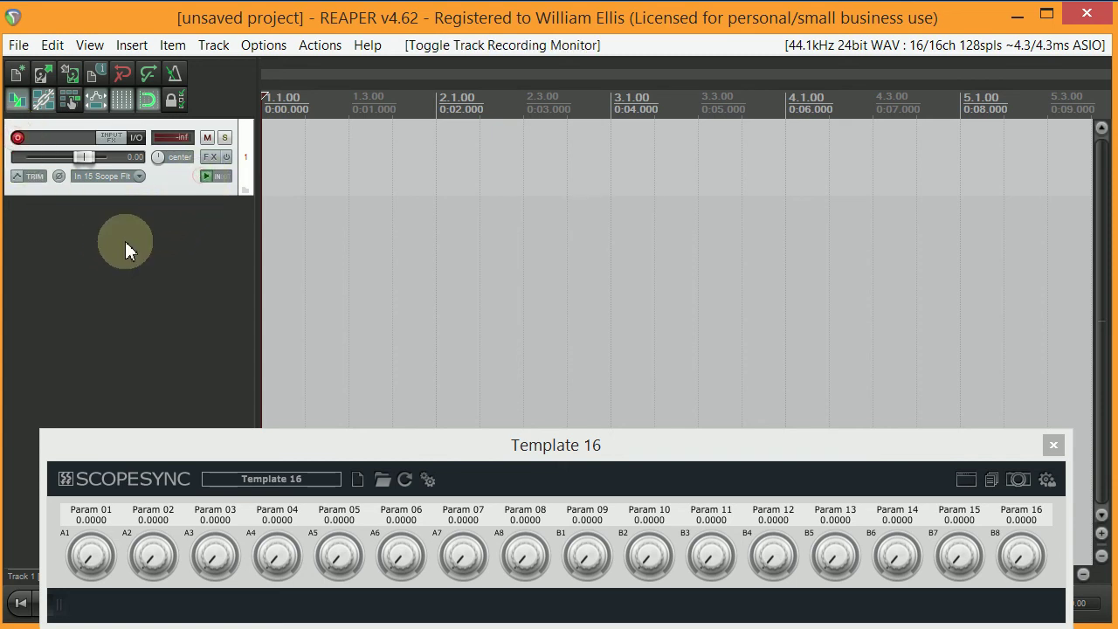
Add the ScopeSync (bcmodular) VST to track 1's input FX chain and move the FX window clear of the Template 16 panel
left_click(119, 137)
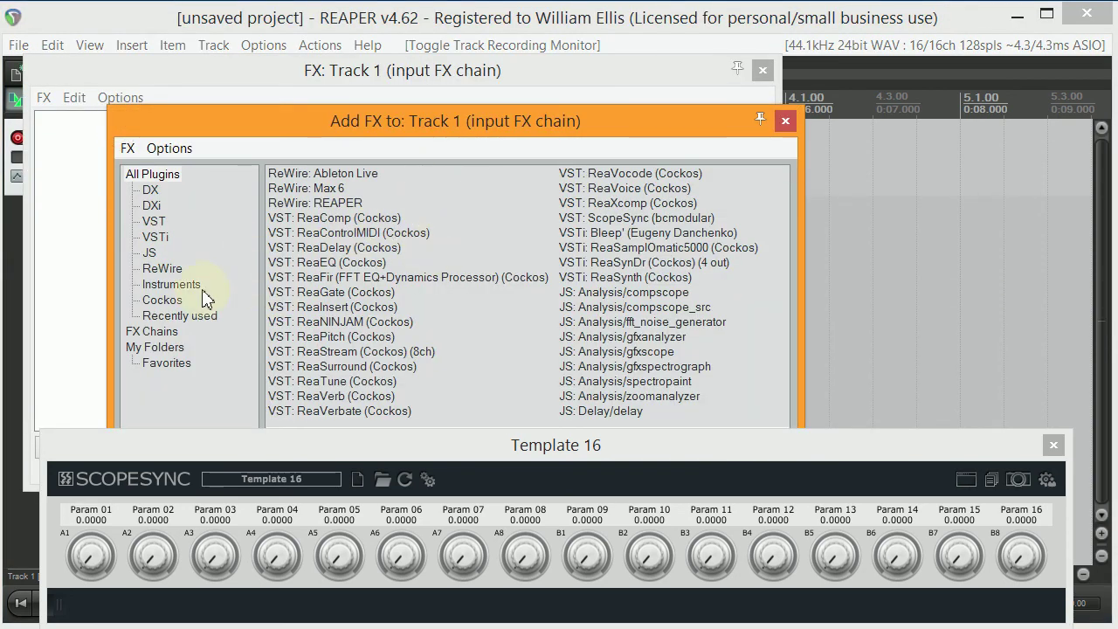
left_click(154, 221)
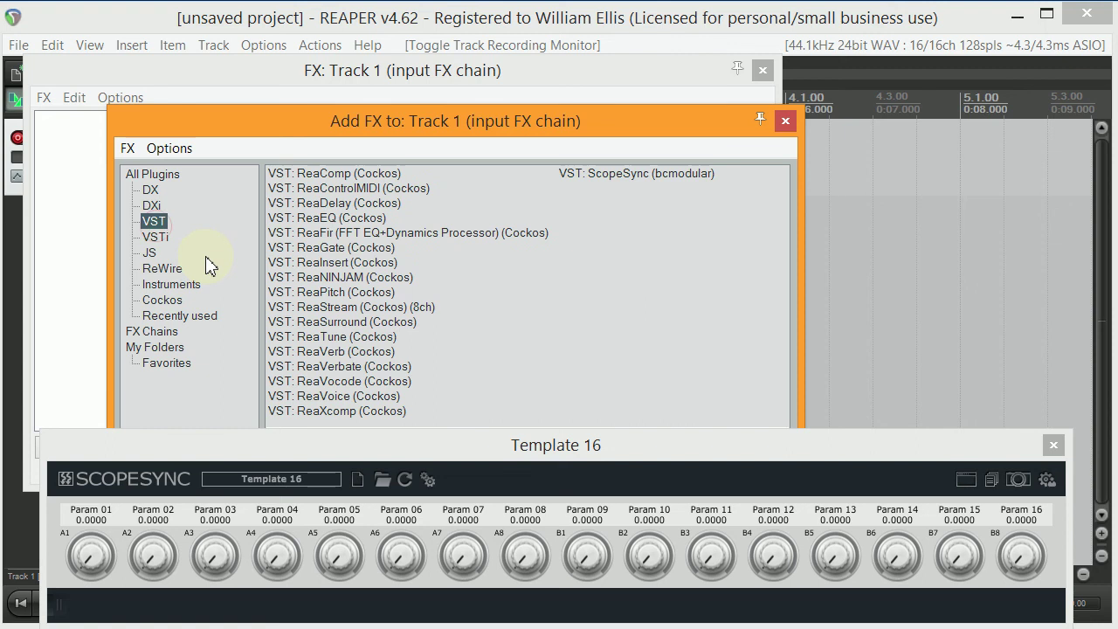
left_click(618, 174)
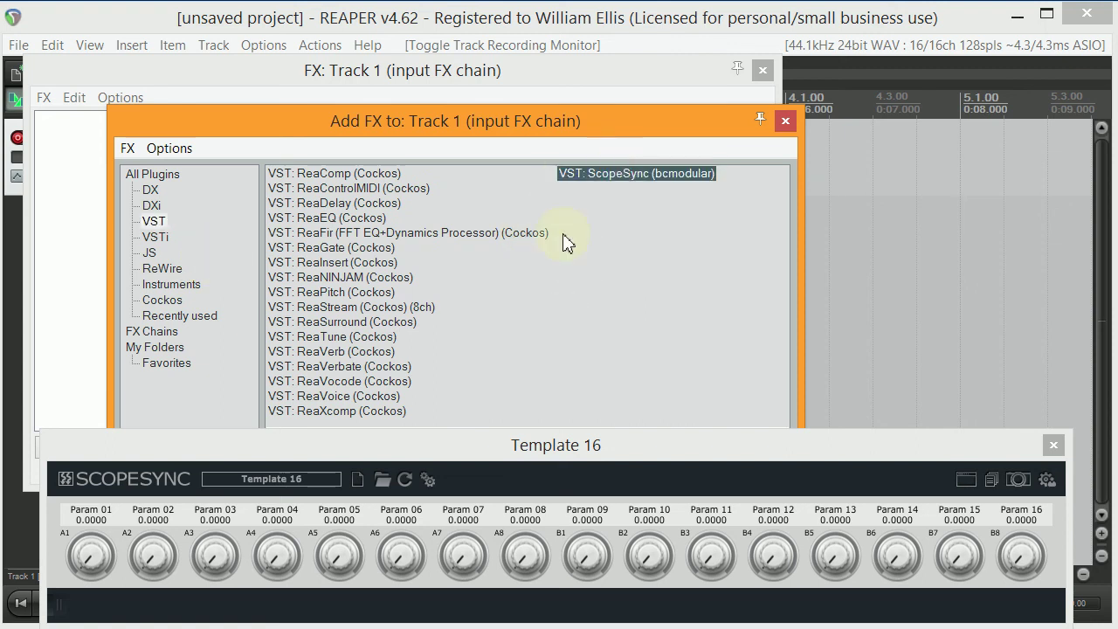
double_click(616, 173)
left_click_drag(487, 73, 558, 53)
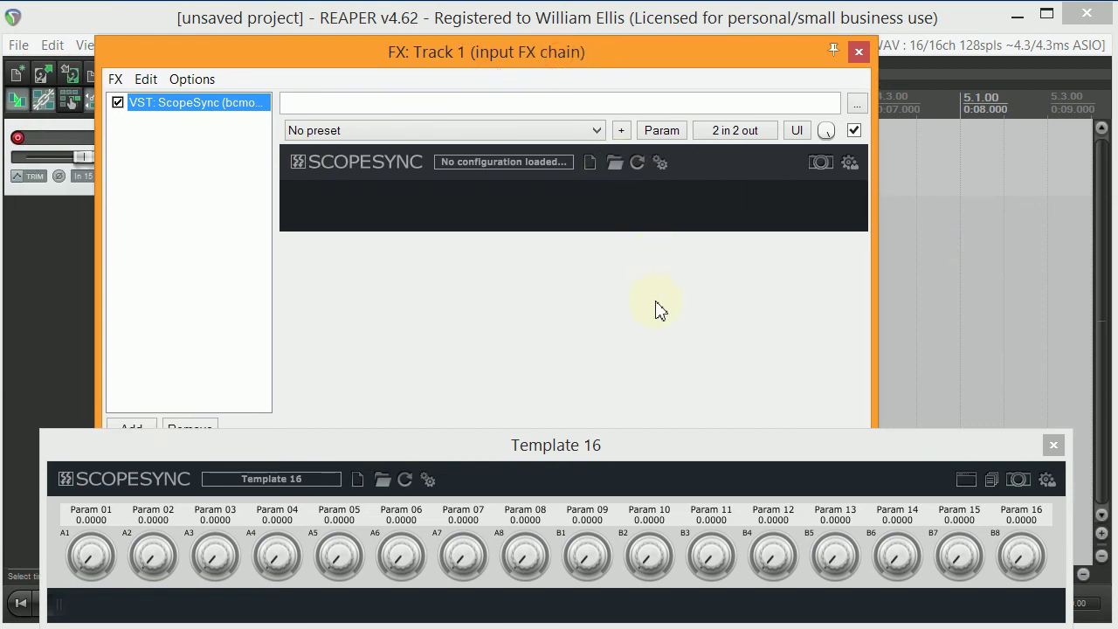
Load the Template 16 configuration in the ScopeSync plugin and shift the FX window so all sixteen knobs show
left_click(616, 162)
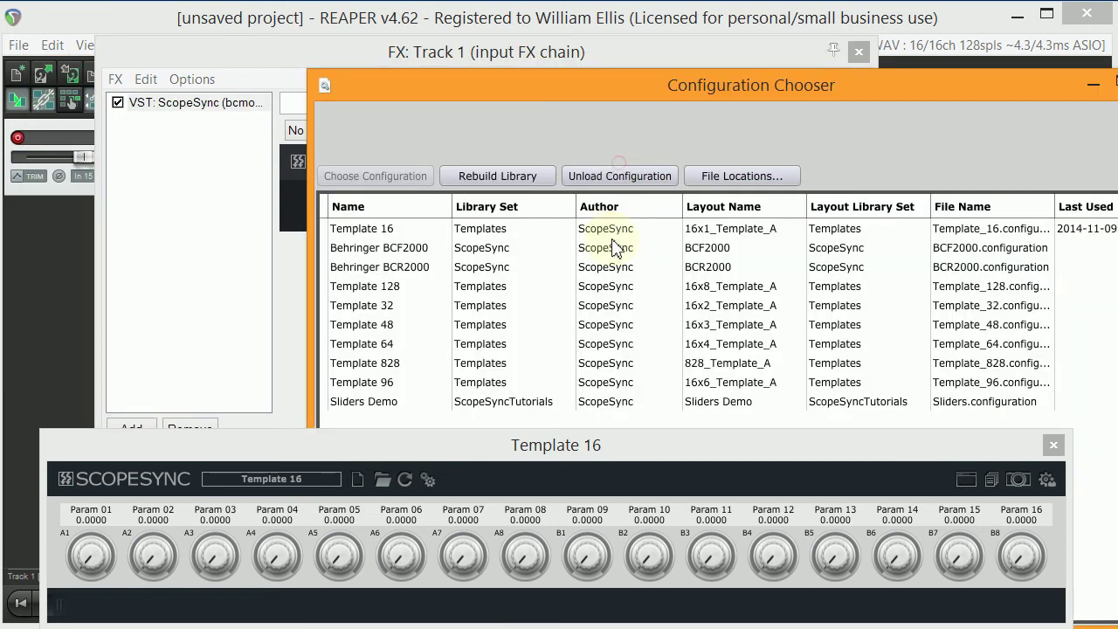
left_click_drag(724, 85, 587, 24)
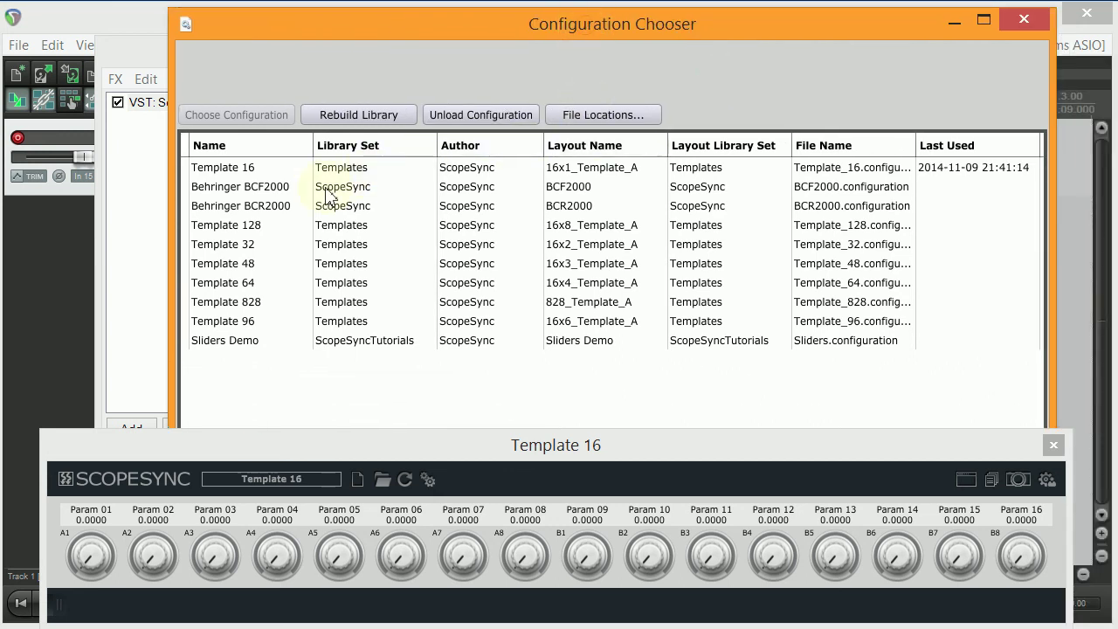
double_click(262, 170)
left_click_drag(539, 64, 305, 63)
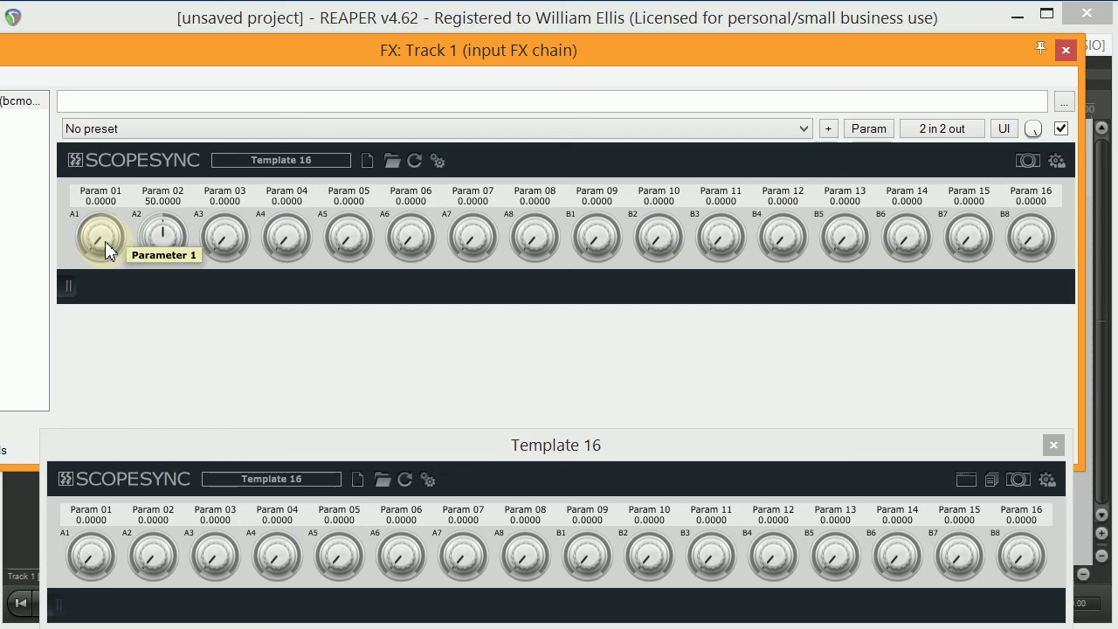
Turn the plugin's knobs to about 14.4 for Param 01, 28 for Param 02 and 2.4 for Param 03
left_click_drag(105, 241, 159, 219)
left_click_drag(220, 242, 197, 279)
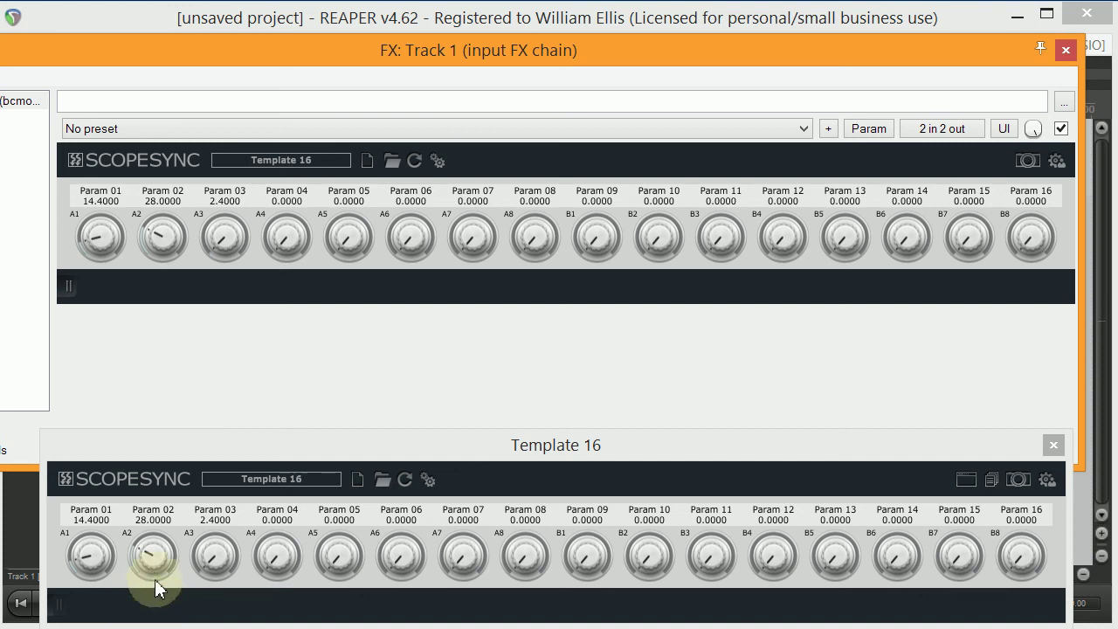
On the separate Template 16 panel, set Param 01 to about 79.2, Param 02 to 98.8 and Param 03 to 54.4, and send a snapshot to the plugin
left_click_drag(150, 561, 204, 454)
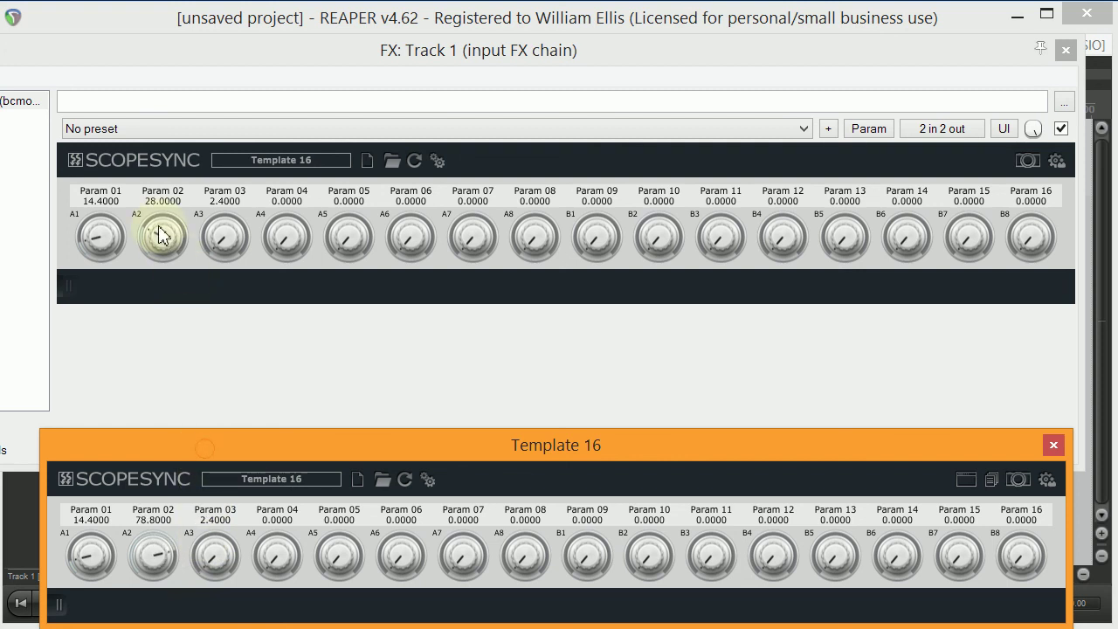
left_click_drag(149, 544, 155, 454)
left_click_drag(79, 559, 167, 471)
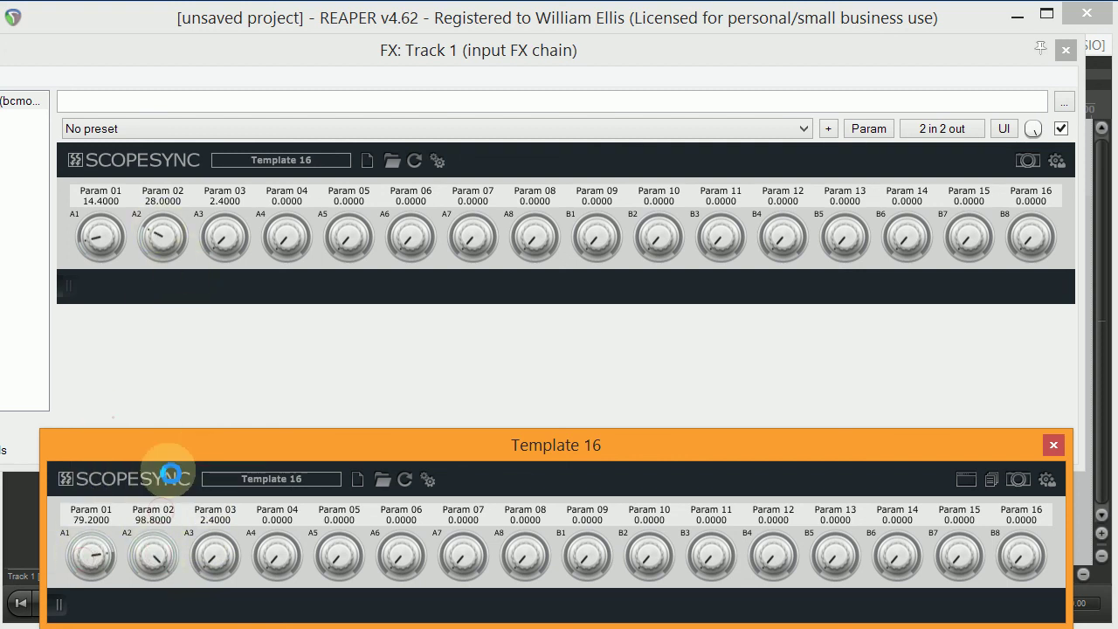
left_click_drag(213, 553, 214, 435)
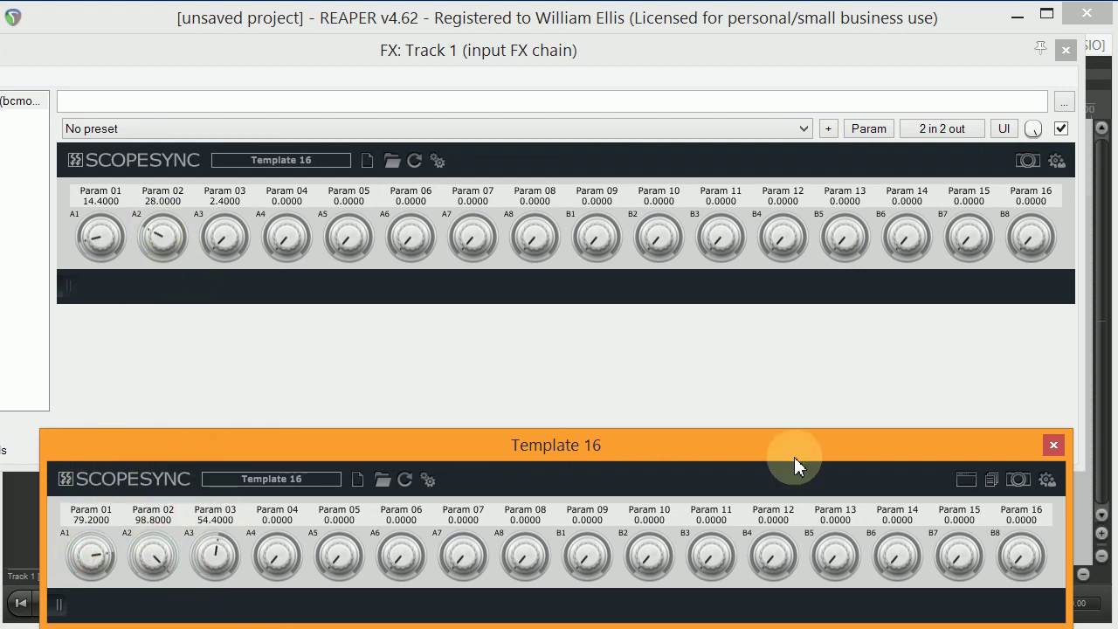
left_click(1018, 479)
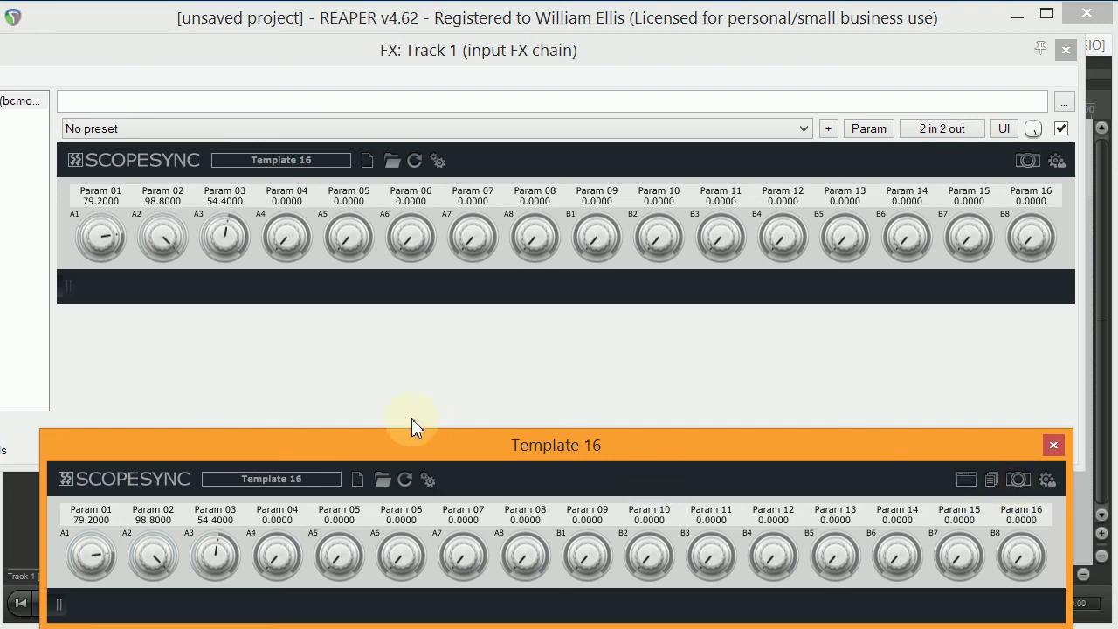